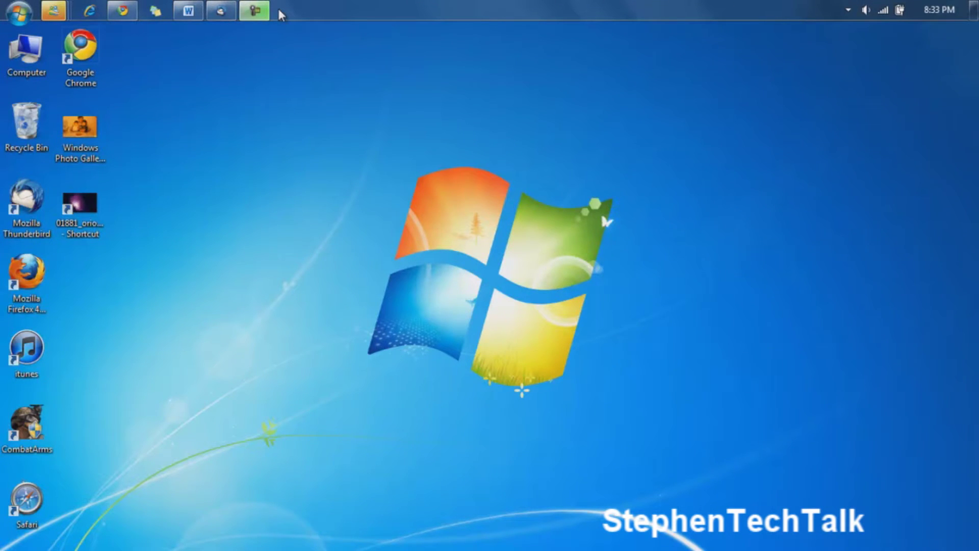
# Step: Turn off the dock's automatic hiding
pyautogui.click(254, 10)
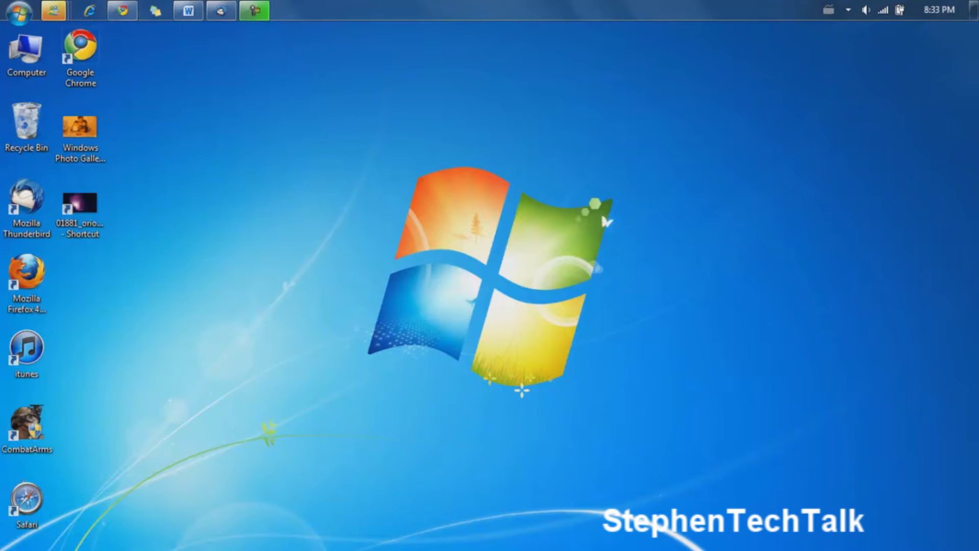
pyautogui.rightClick(768, 542)
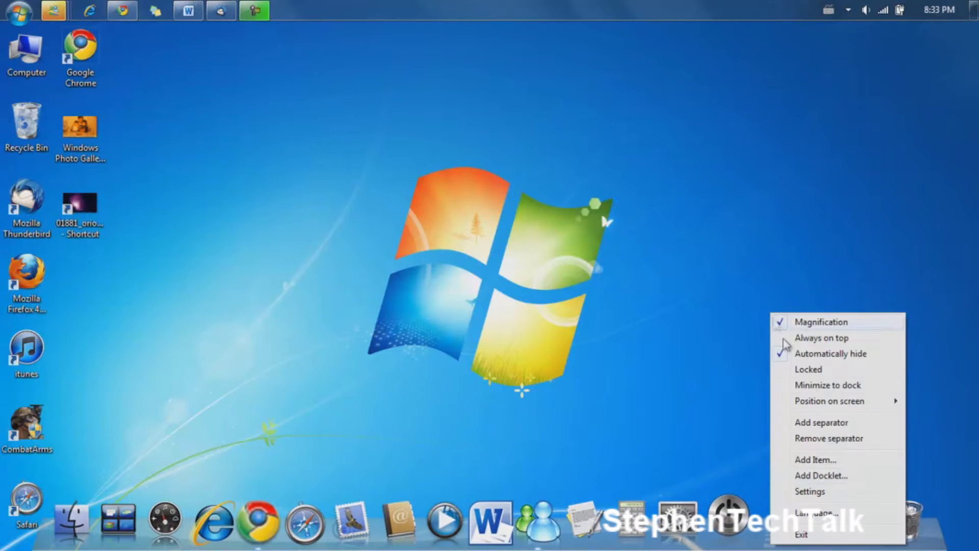
pyautogui.click(836, 354)
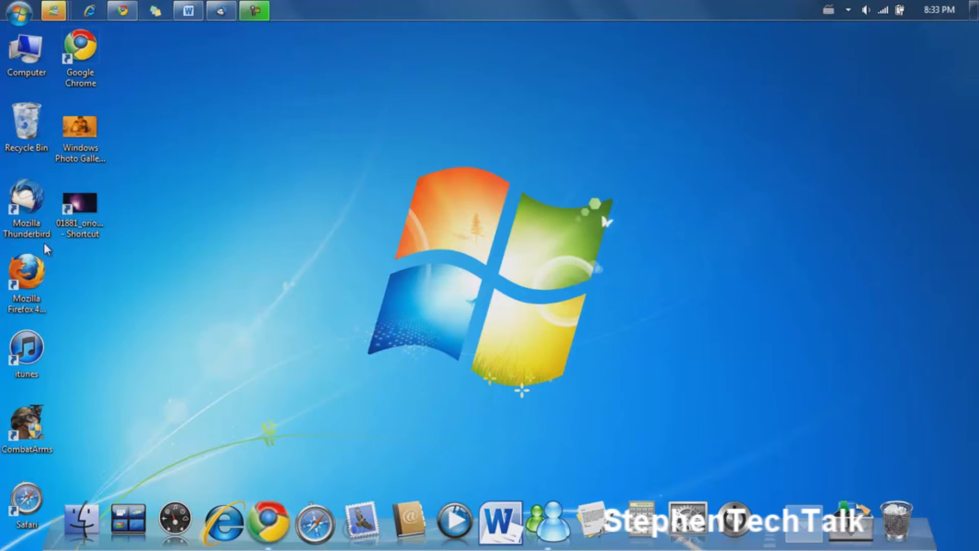
# Step: Add the Mozilla Thunderbird desktop shortcut to the dock, launch the program from there and close it
pyautogui.moveTo(25, 203); pyautogui.dragTo(341, 539)
pyautogui.click(340, 535)
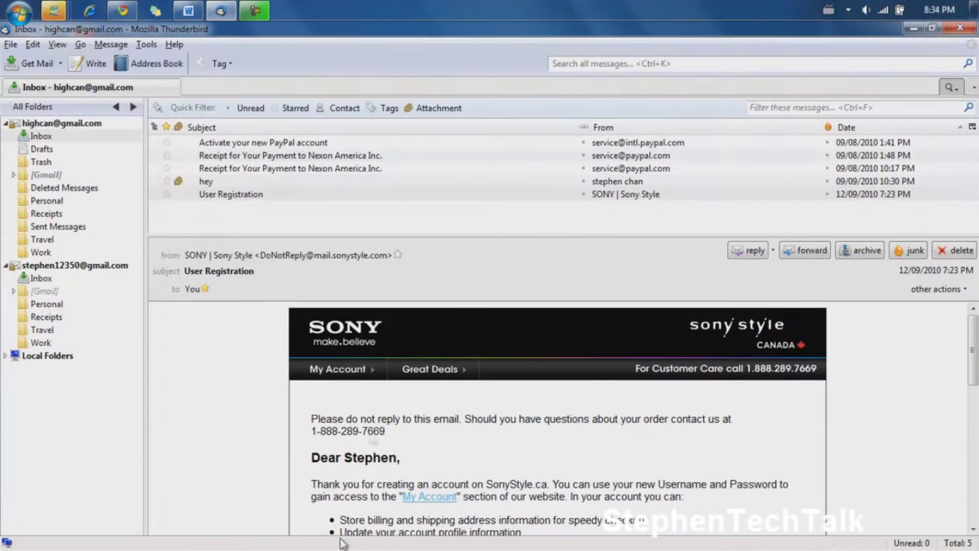
pyautogui.click(960, 27)
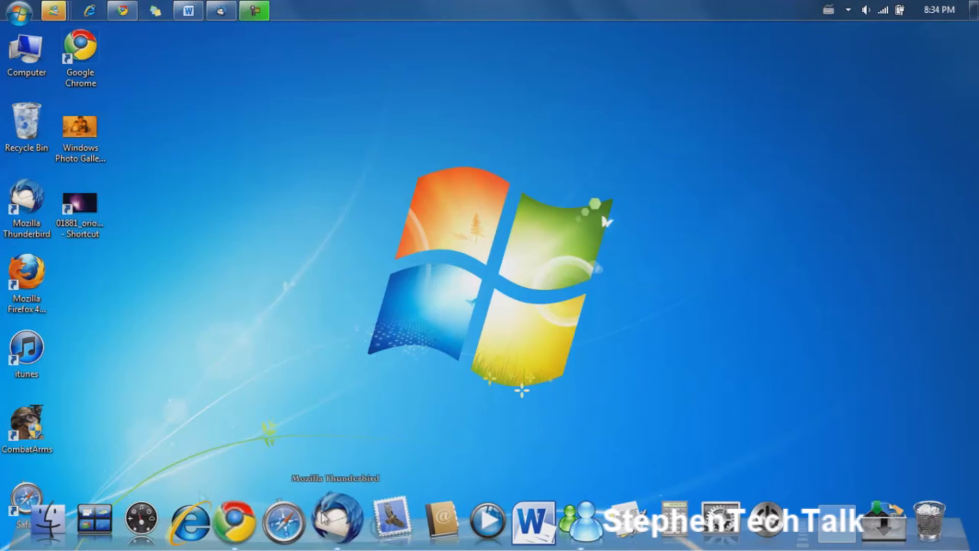
# Step: Reposition the Thunderbird icon along the dock and remove it by pulling it out onto the desktop
pyautogui.moveTo(355, 517); pyautogui.dragTo(105, 515)
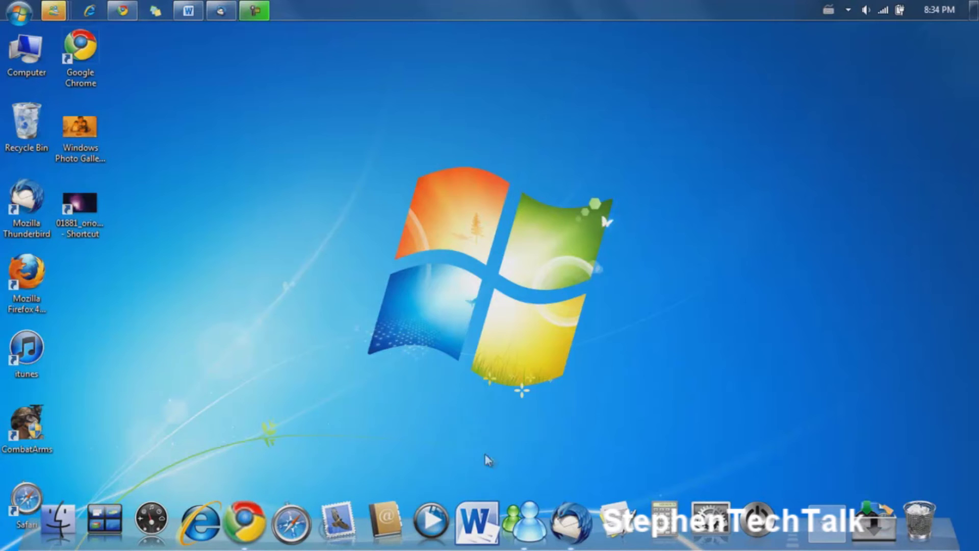
pyautogui.click(568, 510)
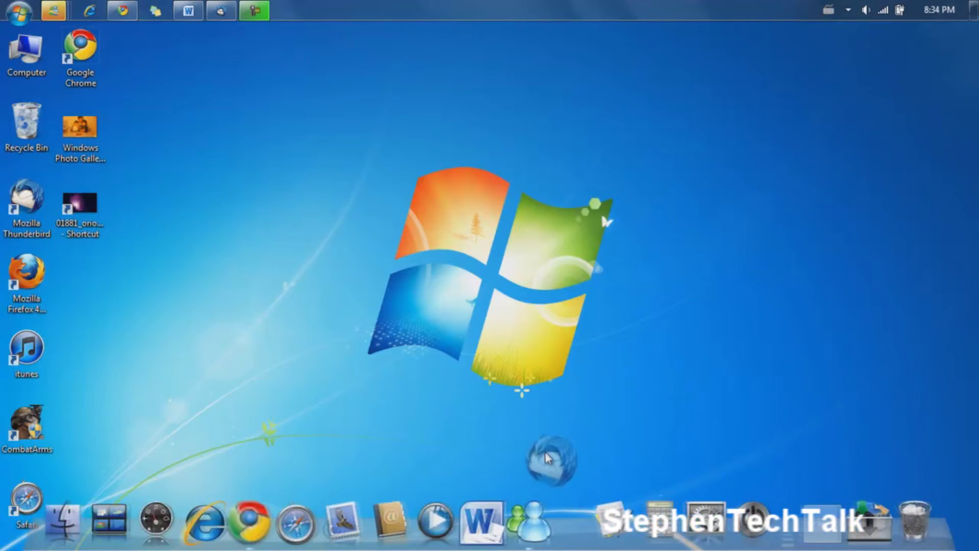
pyautogui.moveTo(576, 527); pyautogui.dragTo(542, 344)
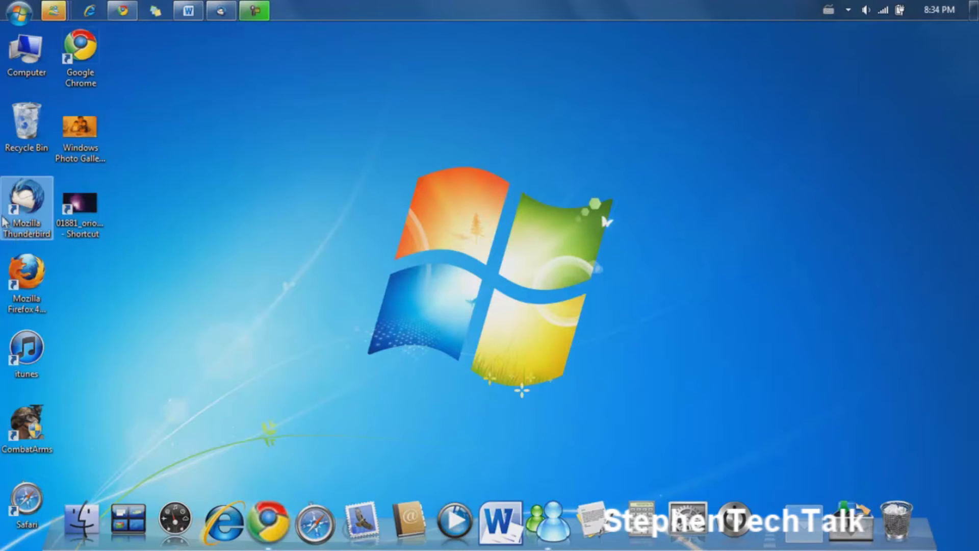
# Step: Add the Mozilla Thunderbird desktop shortcut to the dock just before the Word icon and dismiss the Messenger notification
pyautogui.moveTo(20, 214); pyautogui.dragTo(451, 512)
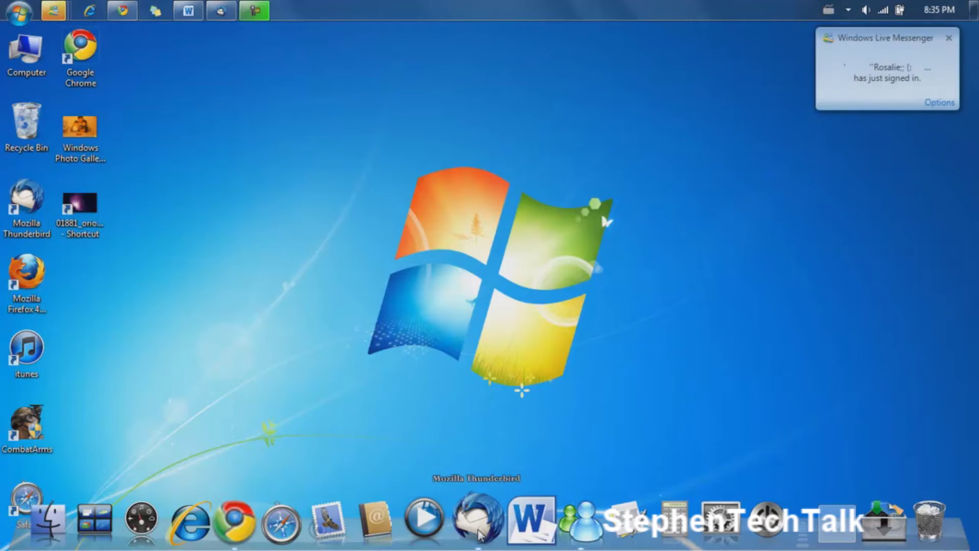
pyautogui.click(948, 38)
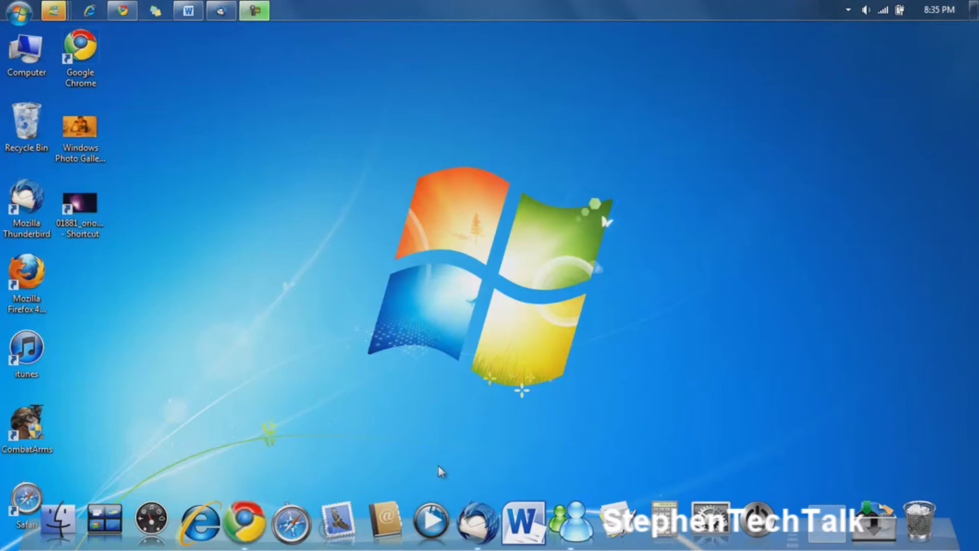
# Step: Enable a custom icon in the Thunderbird dock item's properties and assign it the Mail icon
pyautogui.rightClick(470, 525)
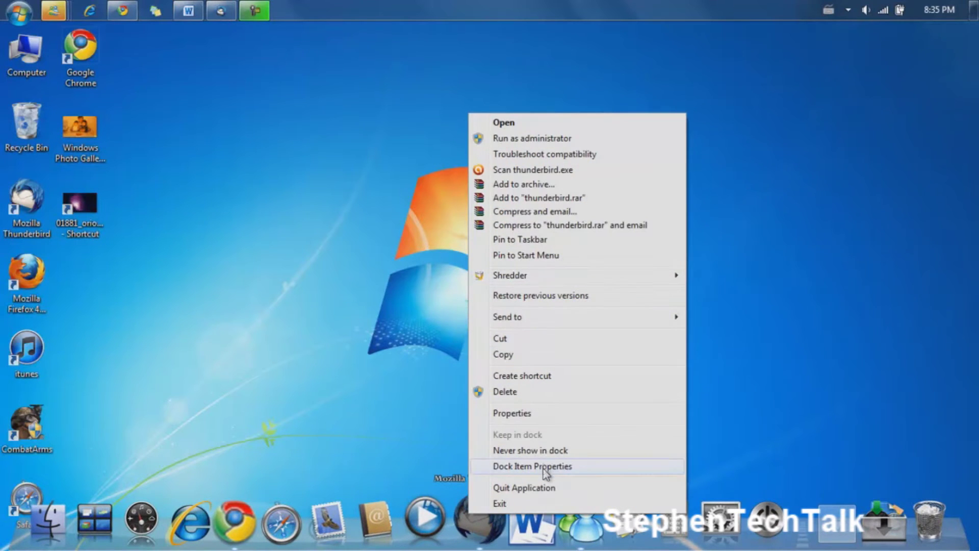
pyautogui.click(546, 467)
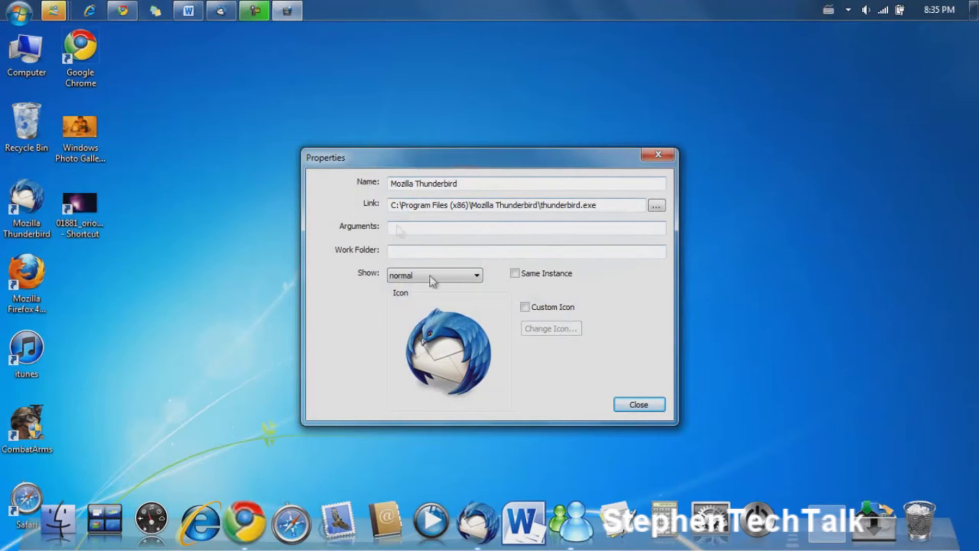
pyautogui.click(545, 311)
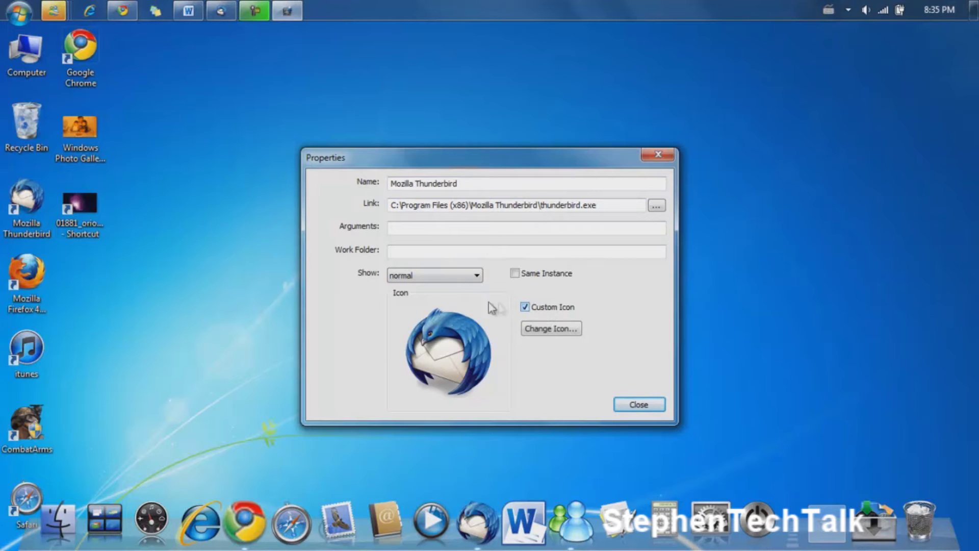
pyautogui.click(565, 330)
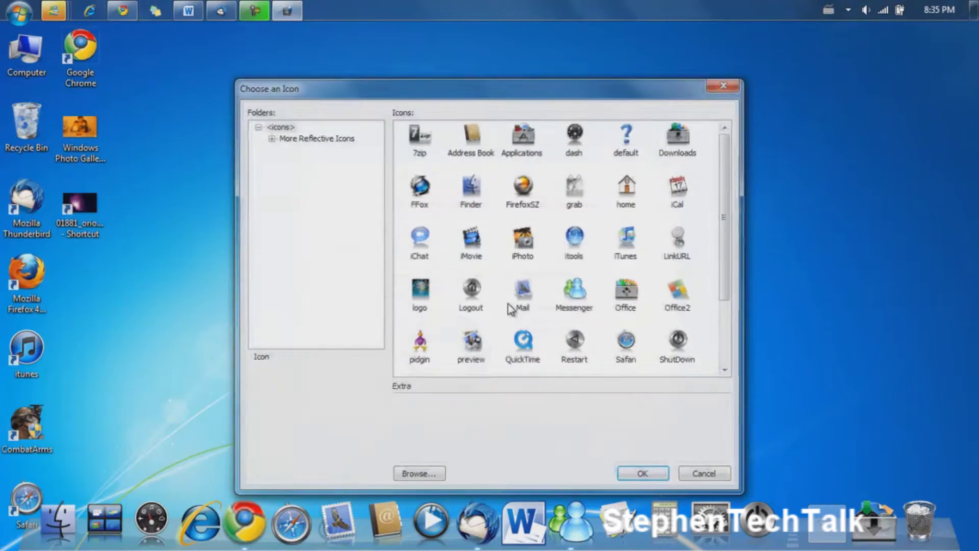
pyautogui.moveTo(727, 185)
pyautogui.mouseDown()
pyautogui.moveTo(728, 228)
pyautogui.moveTo(714, 168)
pyautogui.moveTo(710, 185)
pyautogui.mouseUp()
pyautogui.click(534, 286)
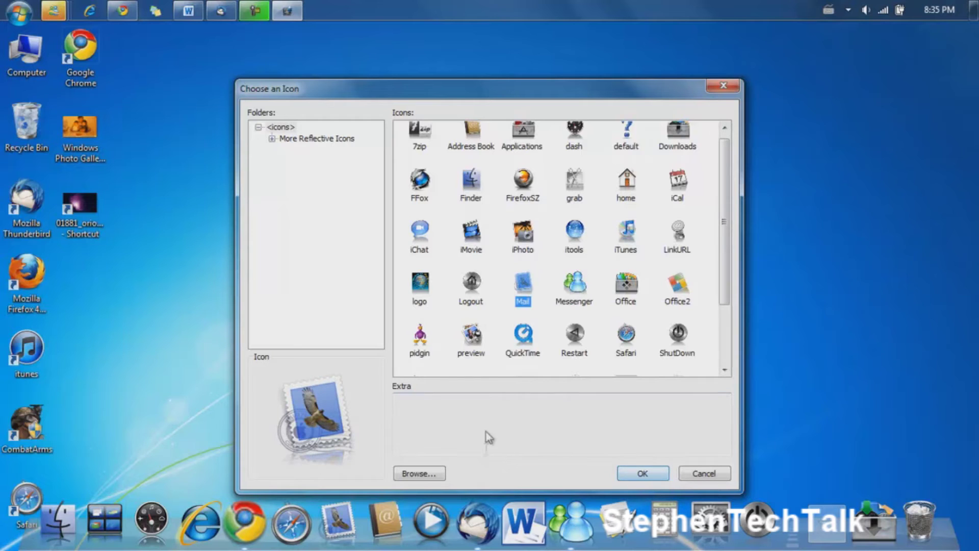
pyautogui.click(426, 475)
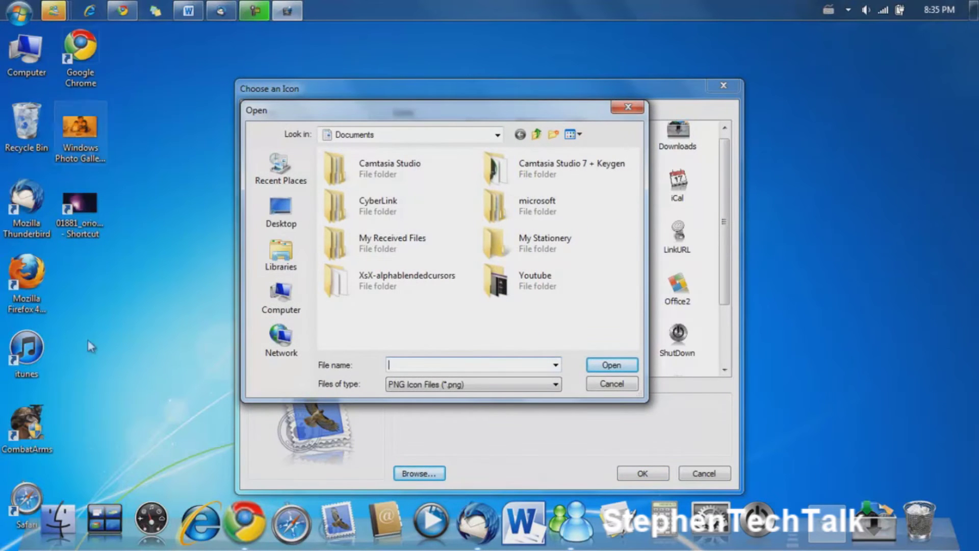
pyautogui.click(611, 384)
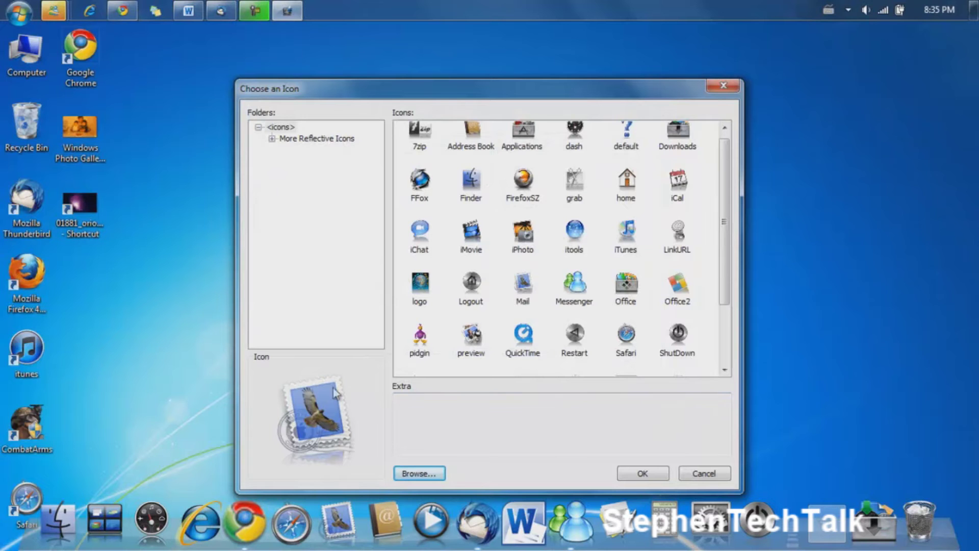
pyautogui.click(642, 473)
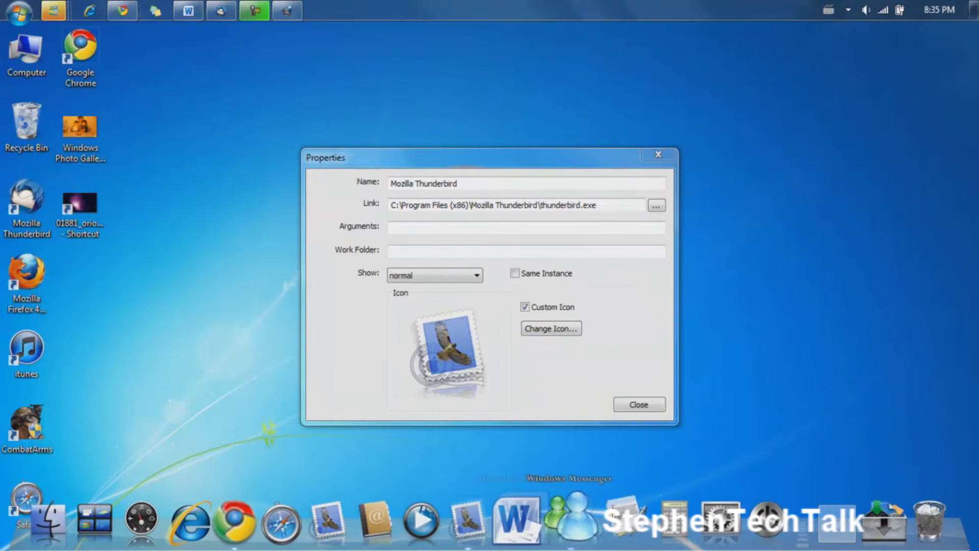
pyautogui.click(643, 405)
# Step: Open Thunderbird from its dock icon and minimize its window
pyautogui.click(483, 531)
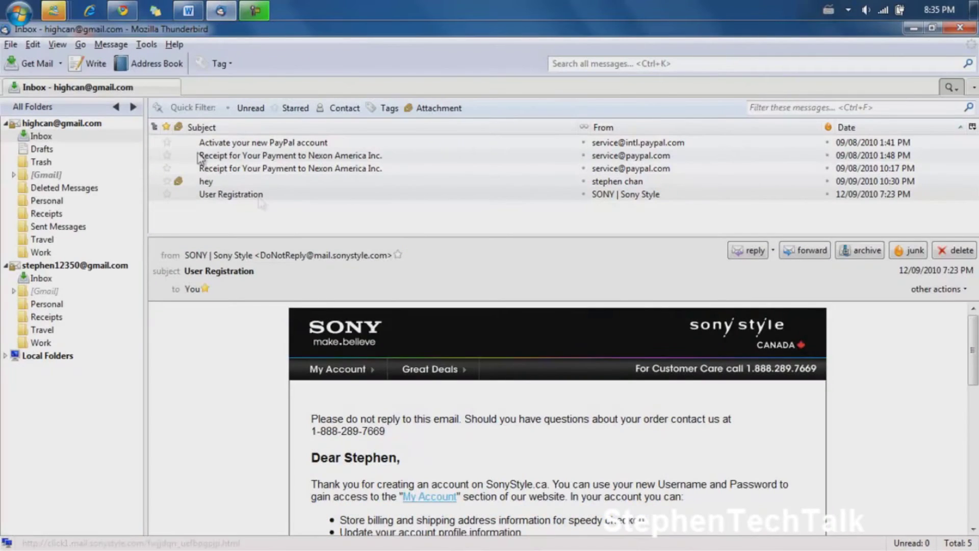
pyautogui.click(913, 28)
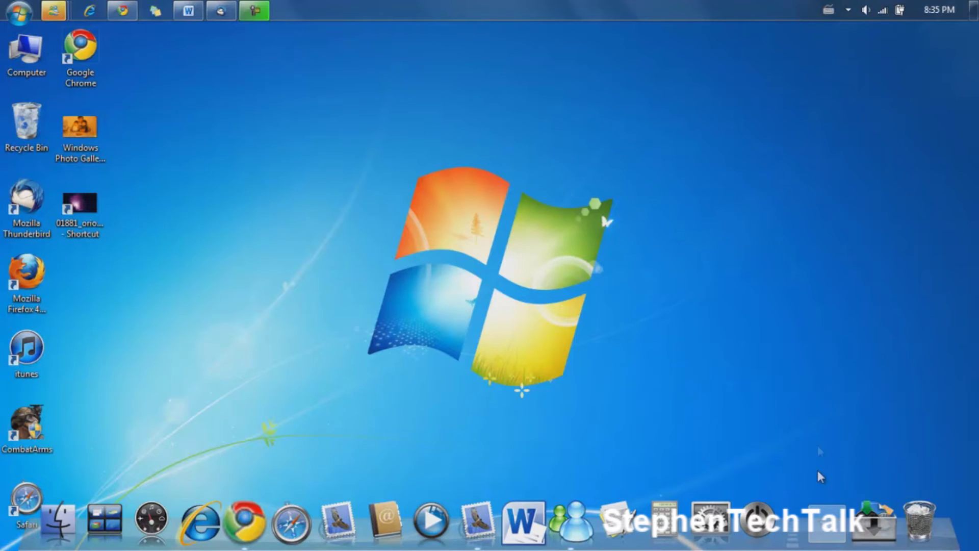
# Step: Expand the downloads stack and the neighbouring document stack on the dock to view their contents, and collapse them
pyautogui.click(870, 524)
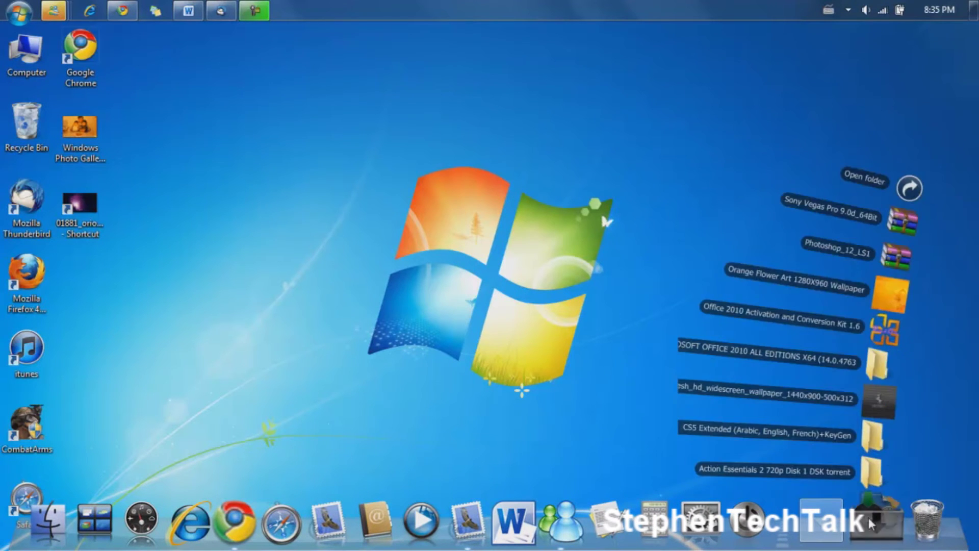
pyautogui.click(830, 528)
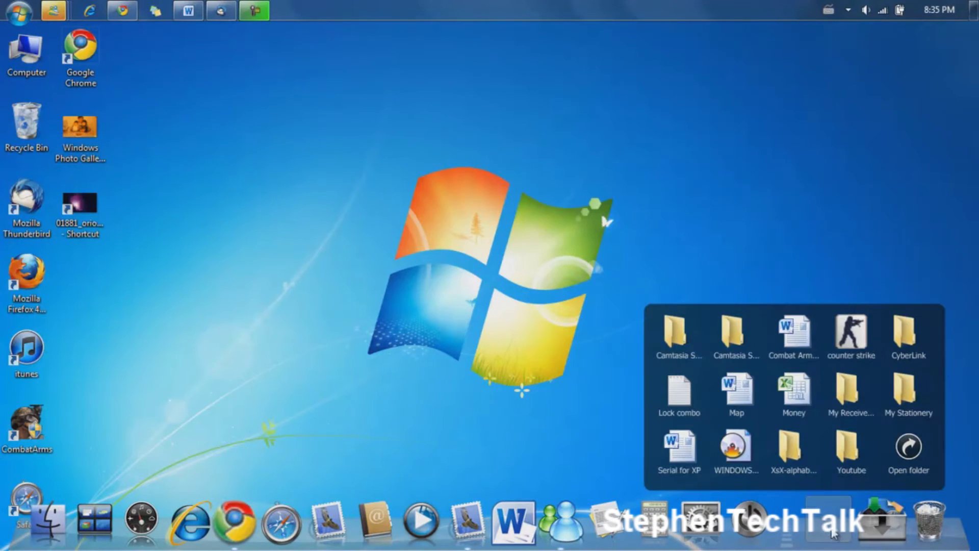
pyautogui.click(834, 533)
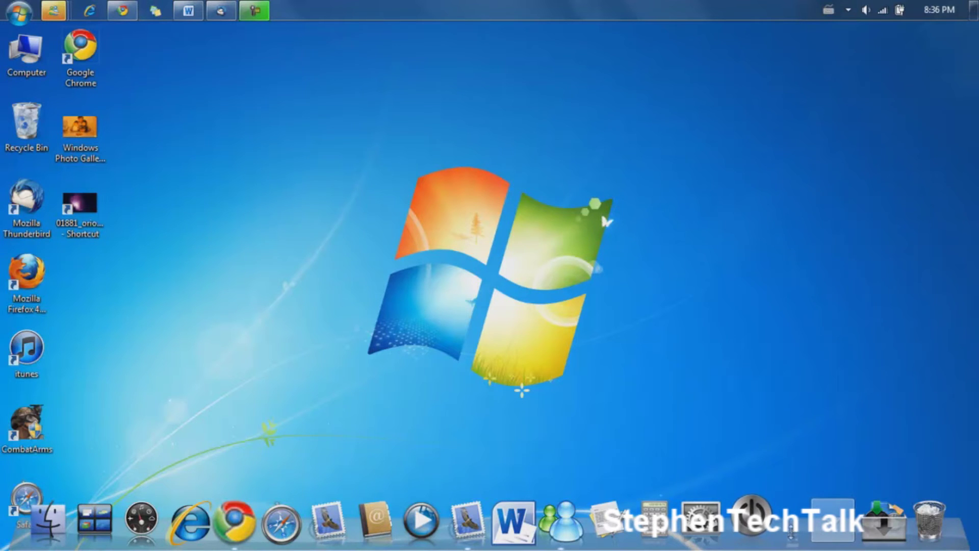
# Step: Open the Add Docklet dialog for the dock and set the docklet type to ObjectDock Docklet
pyautogui.rightClick(792, 533)
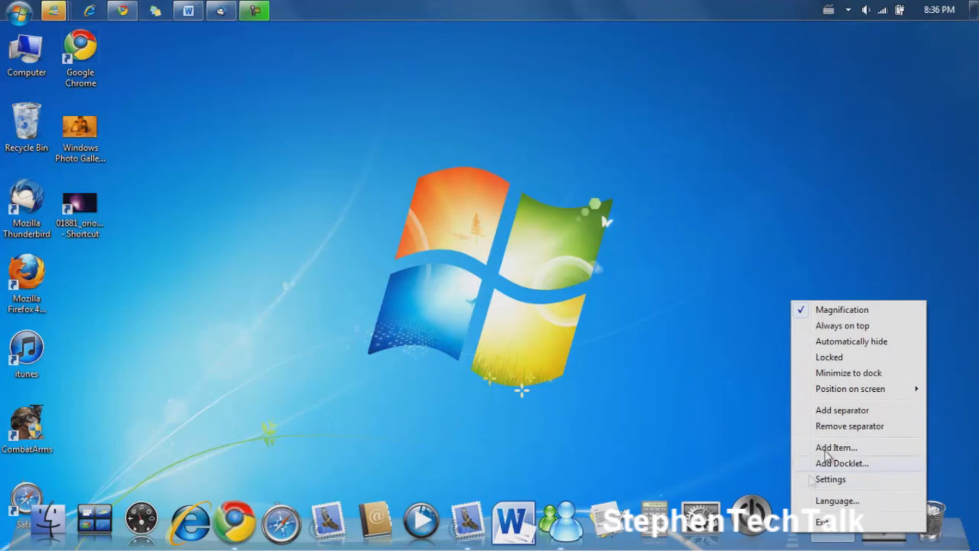
pyautogui.click(846, 464)
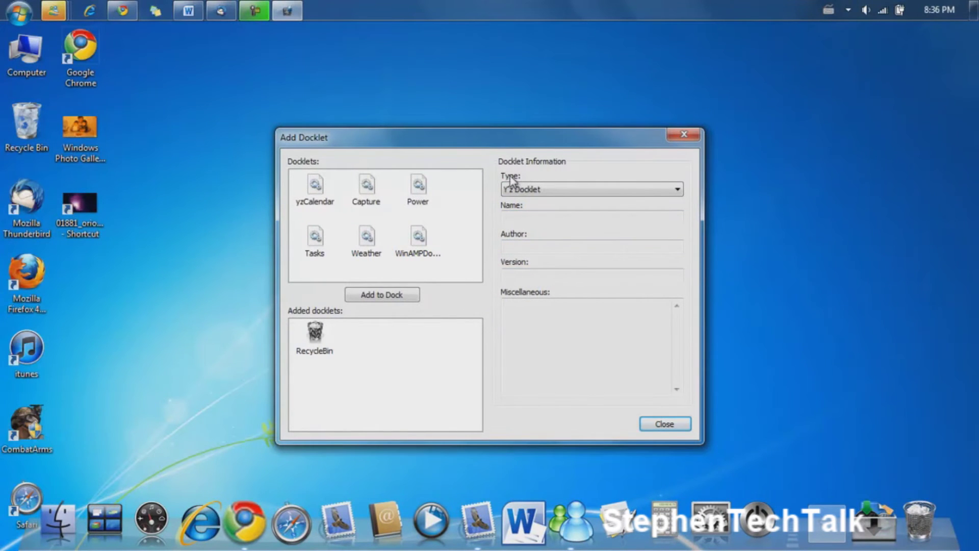
pyautogui.click(521, 191)
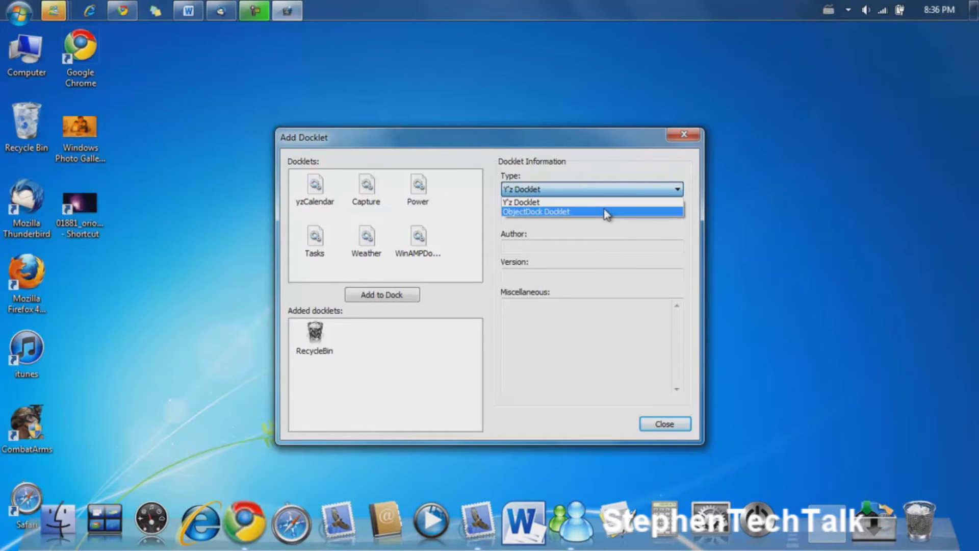
pyautogui.click(569, 219)
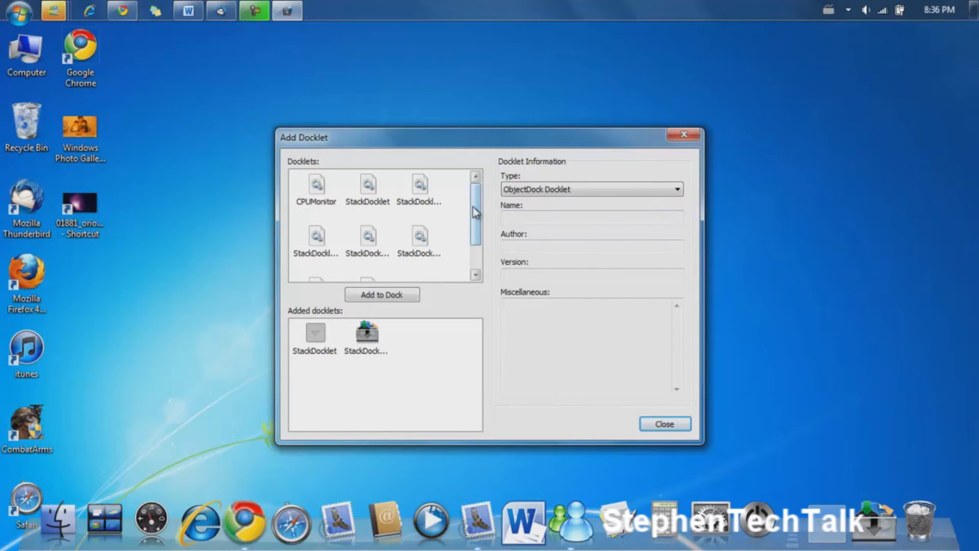
# Step: Add the StackDockletApplications docklet to the dock, just ahead of the existing stacks, and close the Add Docklet dialog
pyautogui.scroll(-2, 475, 212)
pyautogui.scroll(2, 475, 210)
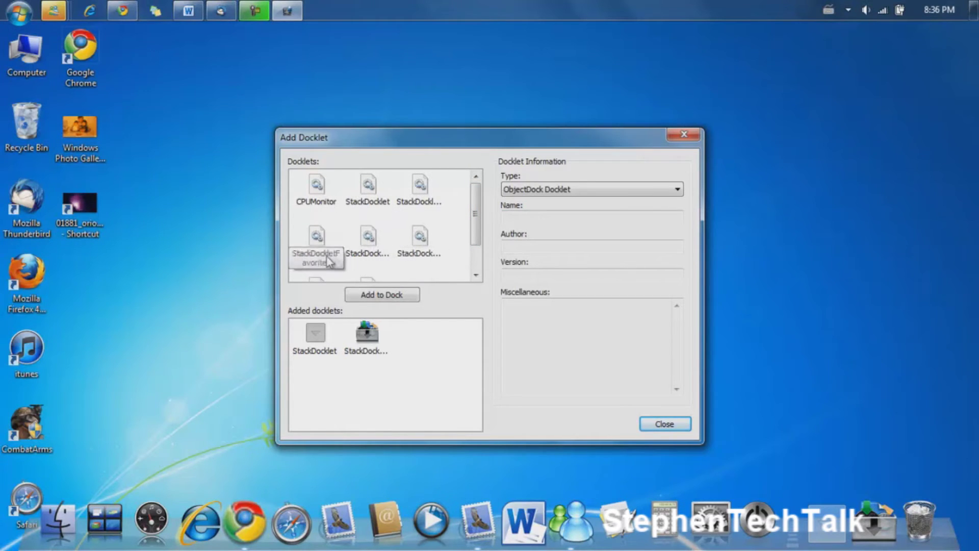
pyautogui.moveTo(477, 218); pyautogui.dragTo(476, 240)
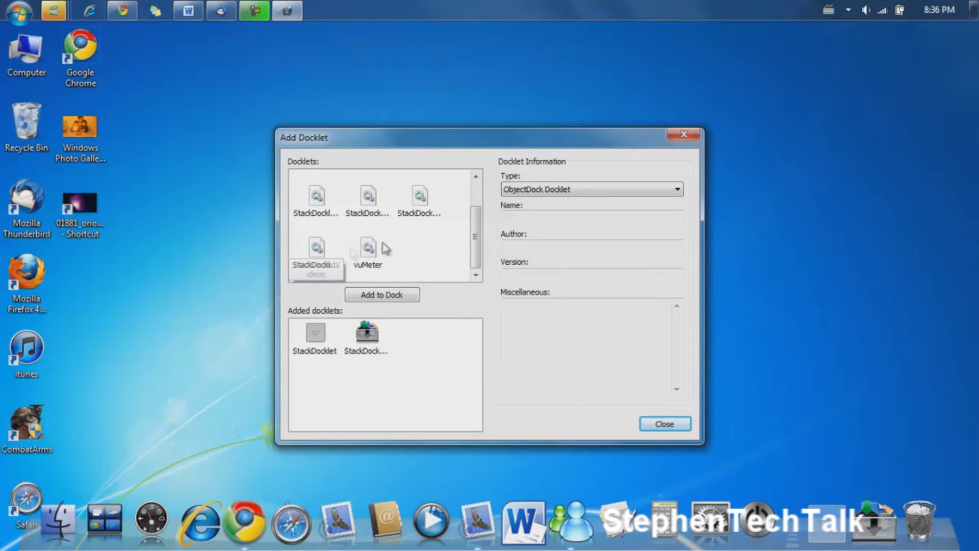
pyautogui.scroll(2, 469, 237)
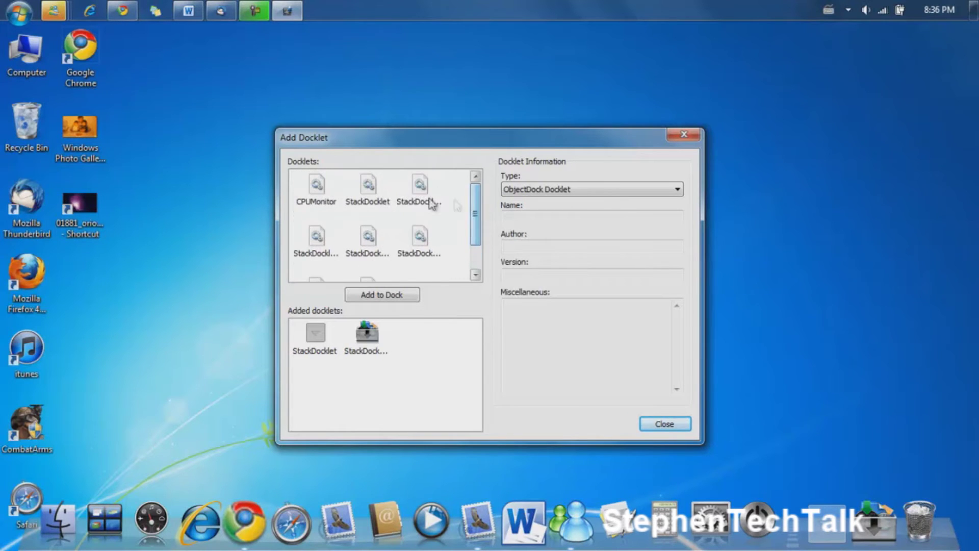
pyautogui.click(427, 197)
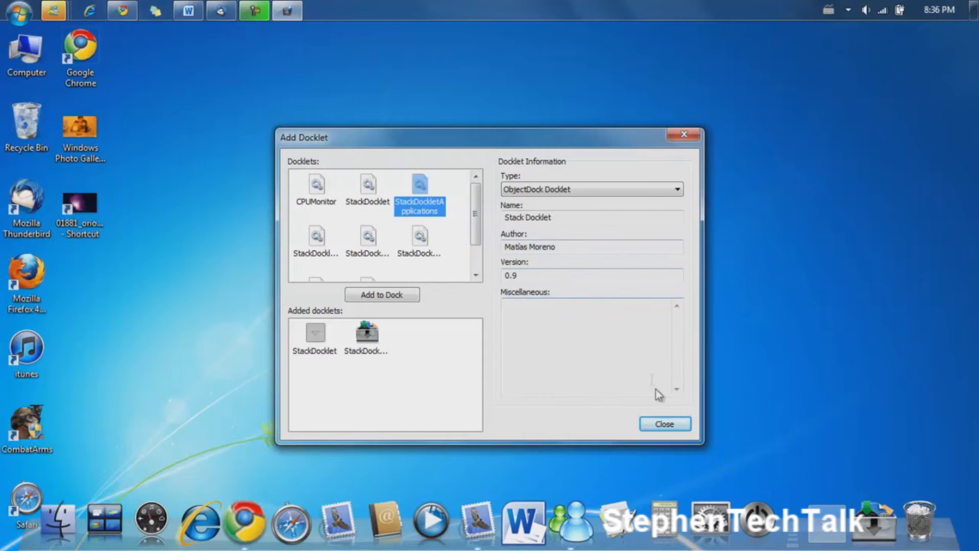
pyautogui.click(368, 295)
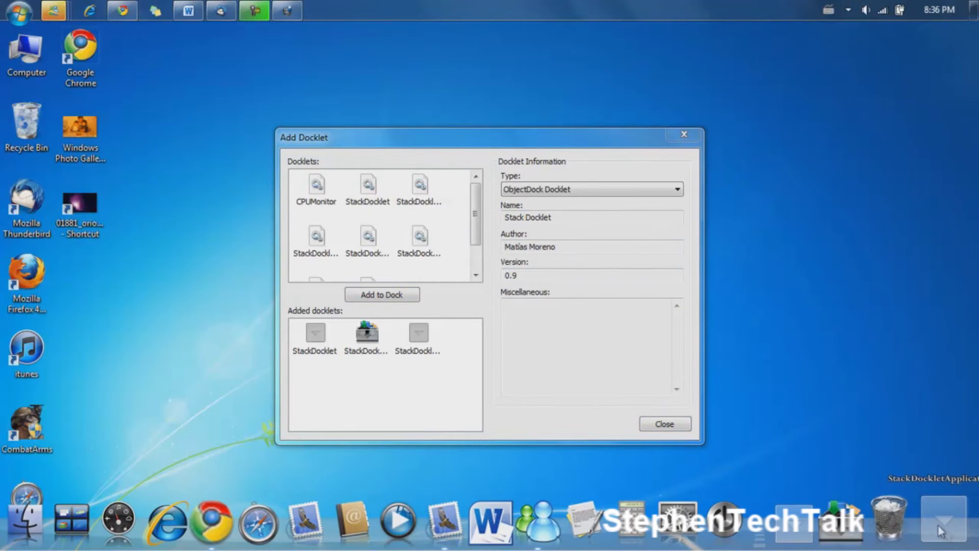
pyautogui.press('Escape')
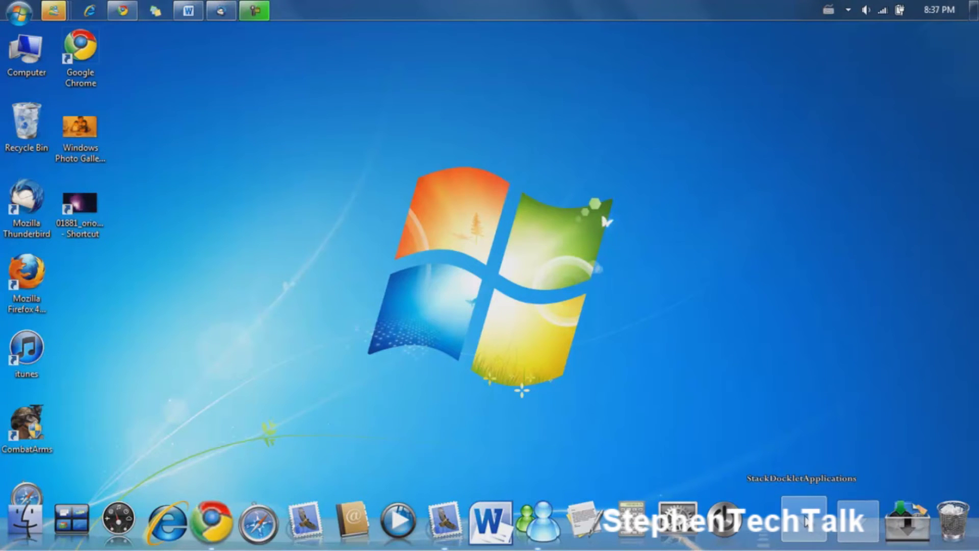
# Step: Open the Stacks Docklet settings for the new StackDockletApplications item on the dock
pyautogui.click(805, 526)
pyautogui.moveTo(397, 232); pyautogui.dragTo(489, 217)
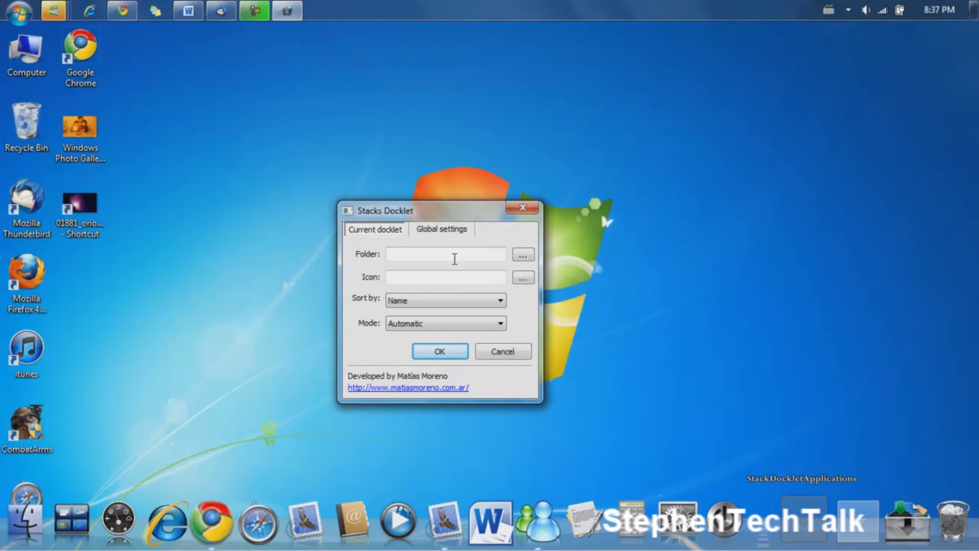
pyautogui.click(523, 254)
pyautogui.moveTo(490, 177); pyautogui.dragTo(488, 197)
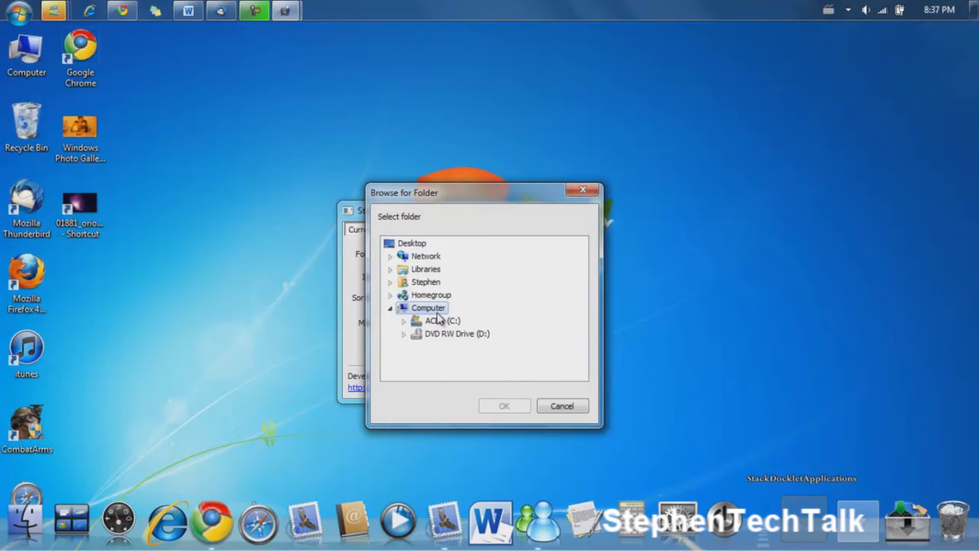
pyautogui.doubleClick(429, 284)
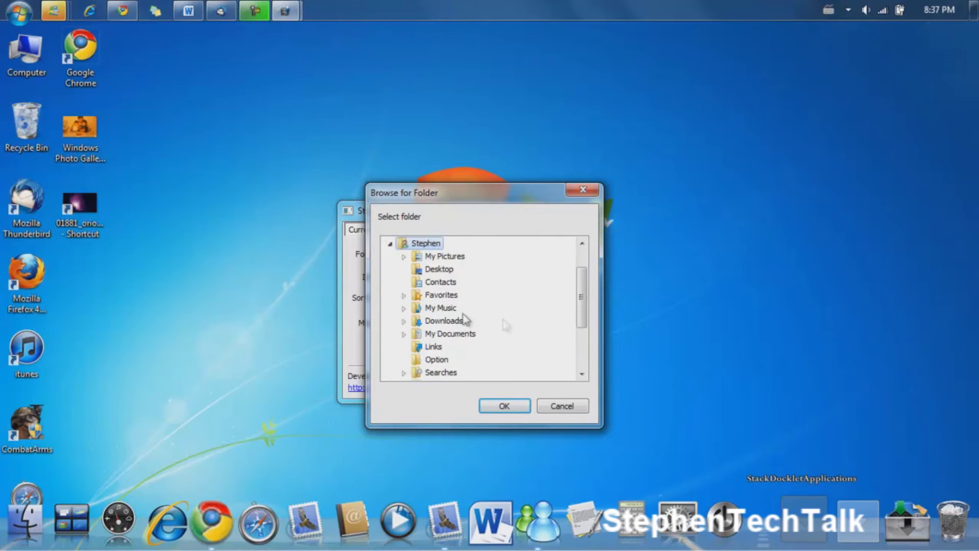
pyautogui.moveTo(584, 305); pyautogui.dragTo(599, 218)
pyautogui.click(582, 189)
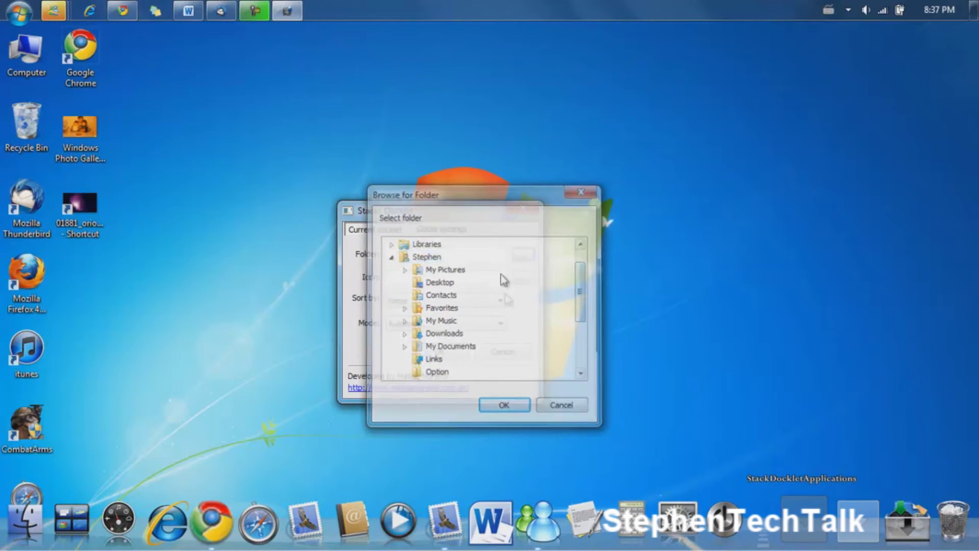
# Step: Set the docklet's folder to My Music inside the user's personal folder
pyautogui.click(522, 254)
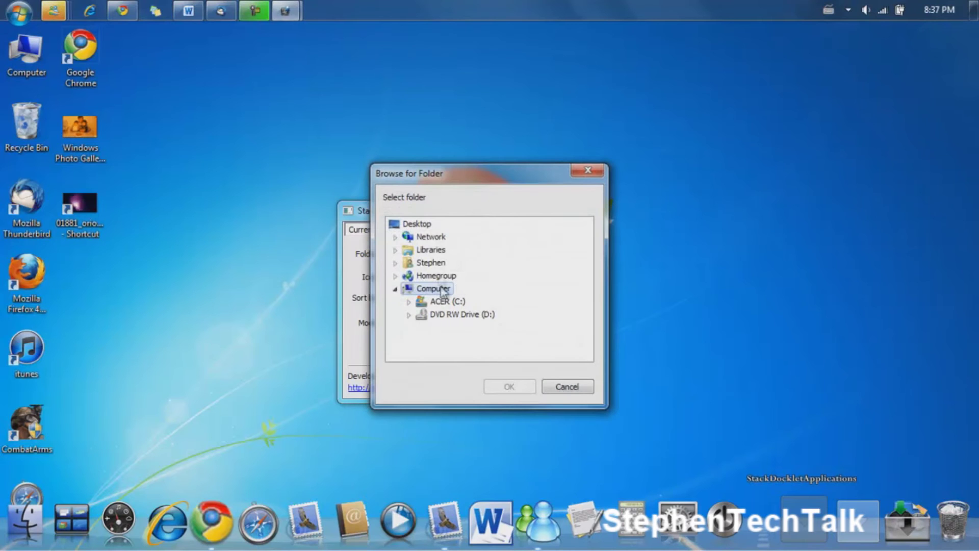
pyautogui.doubleClick(437, 264)
pyautogui.moveTo(586, 284); pyautogui.dragTo(586, 275)
pyautogui.click(449, 303)
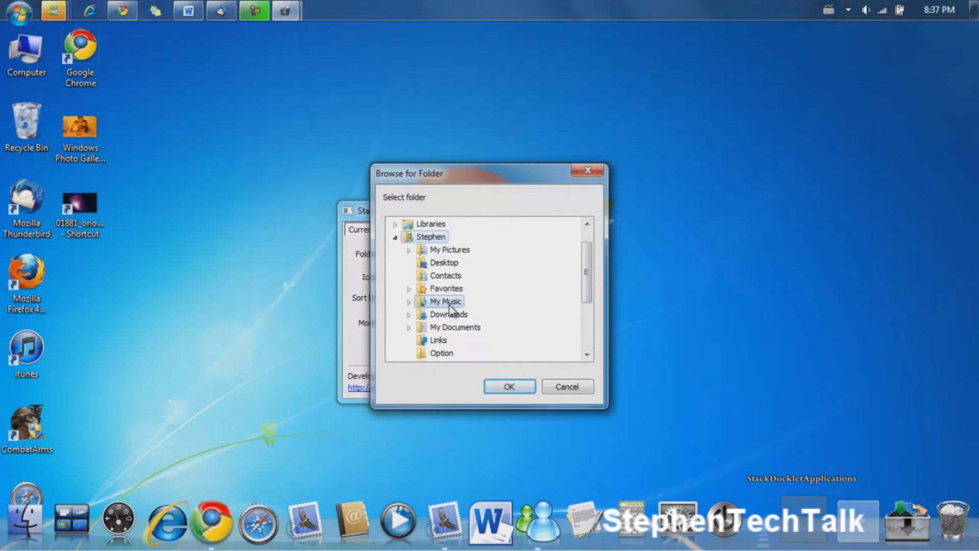
pyautogui.click(510, 386)
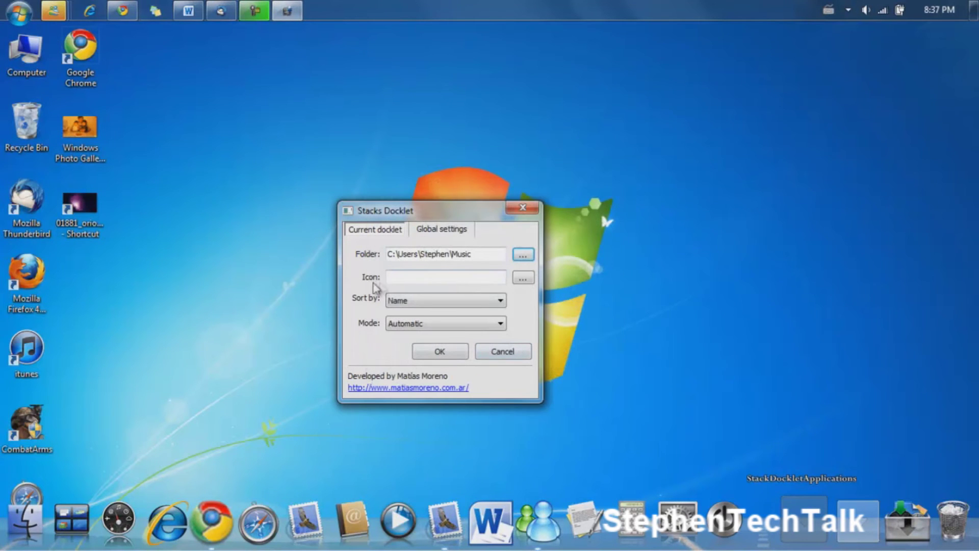
# Step: Open the icon chooser for the docklet, and check the file browser for custom PNG icons before cancelling it
pyautogui.click(522, 278)
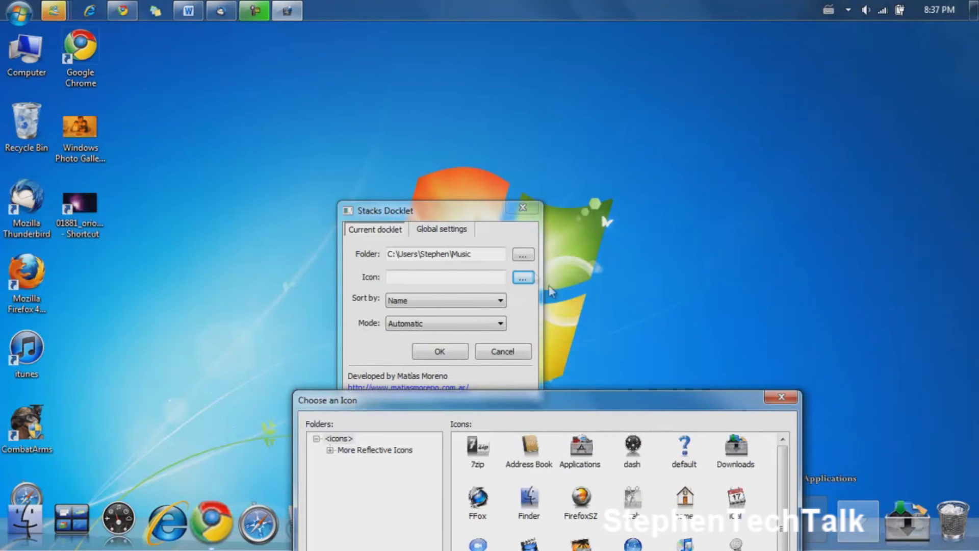
pyautogui.moveTo(633, 396); pyautogui.dragTo(615, 92)
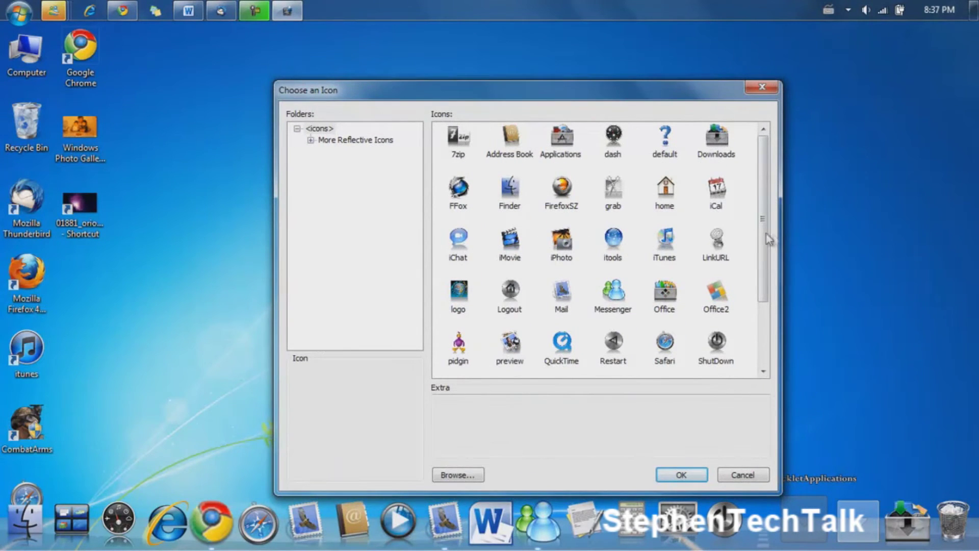
pyautogui.moveTo(762, 219); pyautogui.dragTo(777, 170)
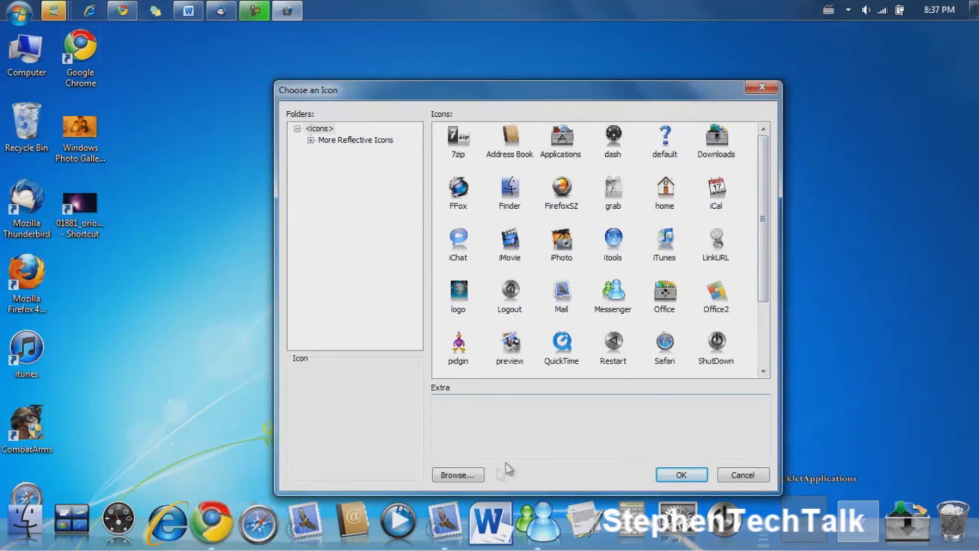
pyautogui.click(458, 474)
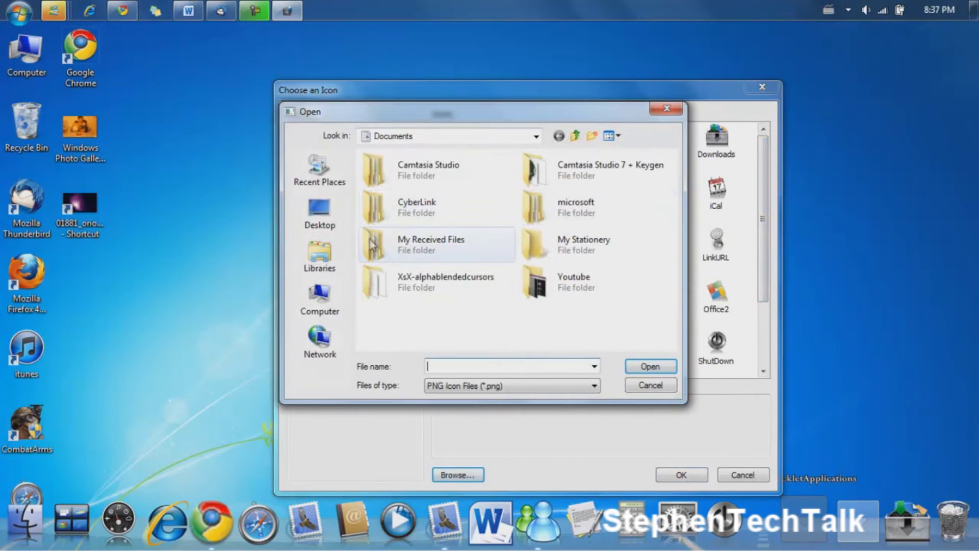
pyautogui.click(672, 390)
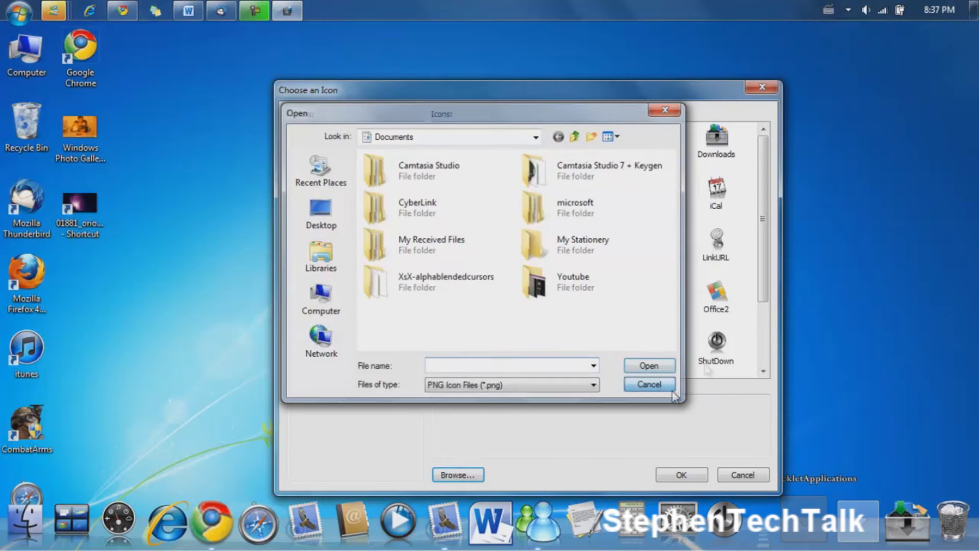
# Step: Preview the SongBird, logo and LinkURL icons, and assign the SongBird icon to the docklet
pyautogui.moveTo(756, 284); pyautogui.dragTo(774, 322)
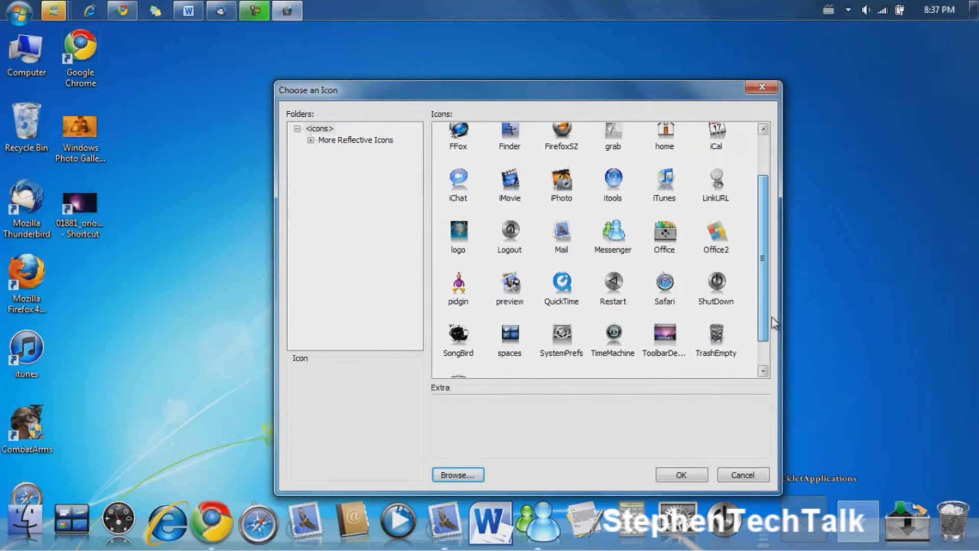
pyautogui.click(458, 337)
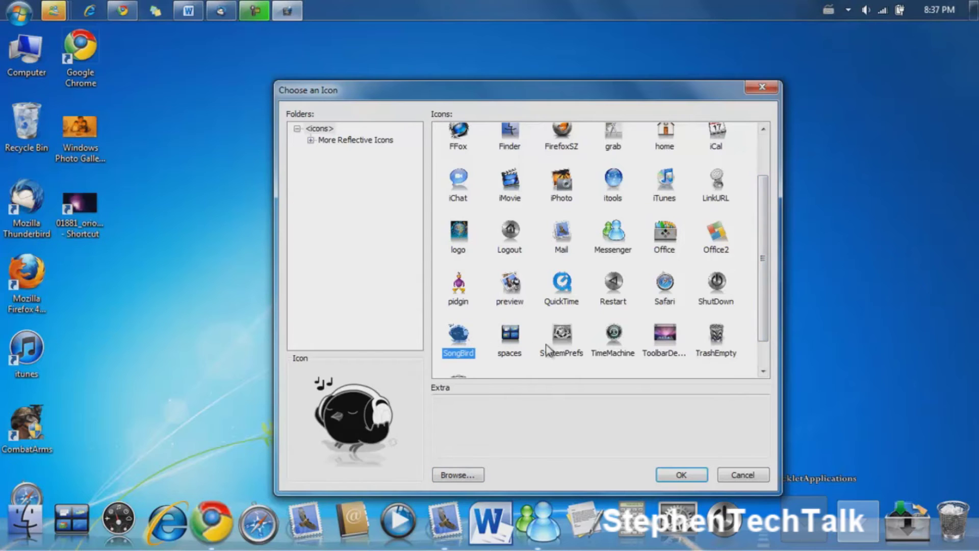
pyautogui.click(460, 233)
pyautogui.scroll(1, 769, 289)
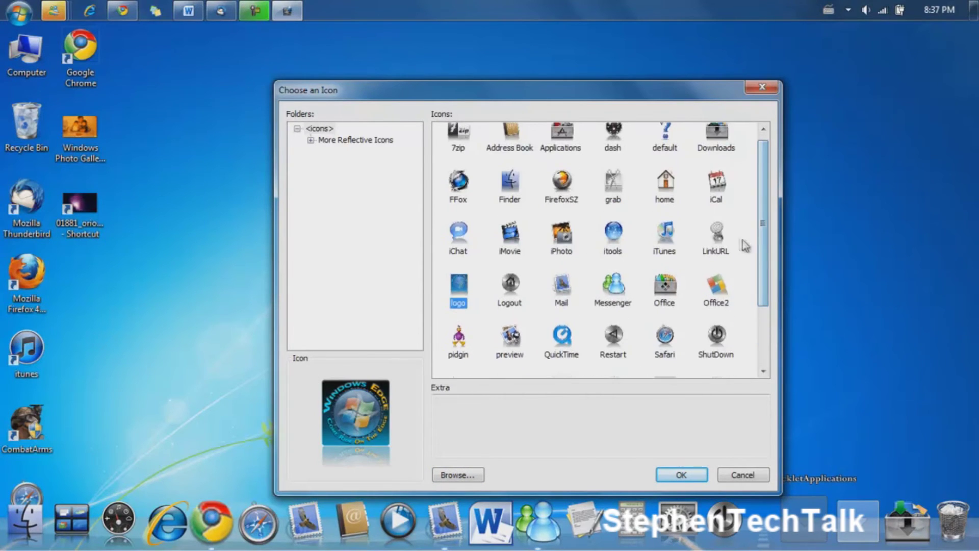
pyautogui.click(717, 233)
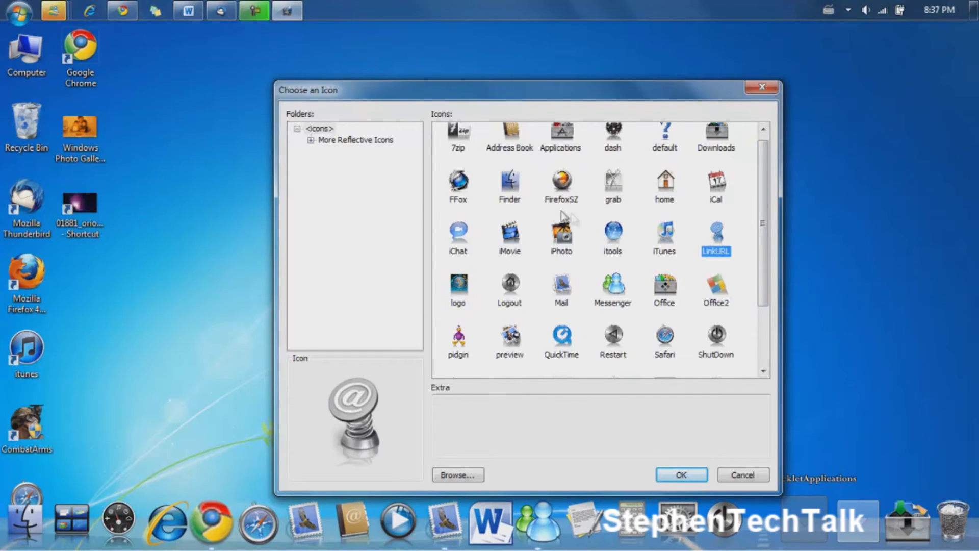
pyautogui.scroll(1, 561, 214)
pyautogui.scroll(-2, 767, 220)
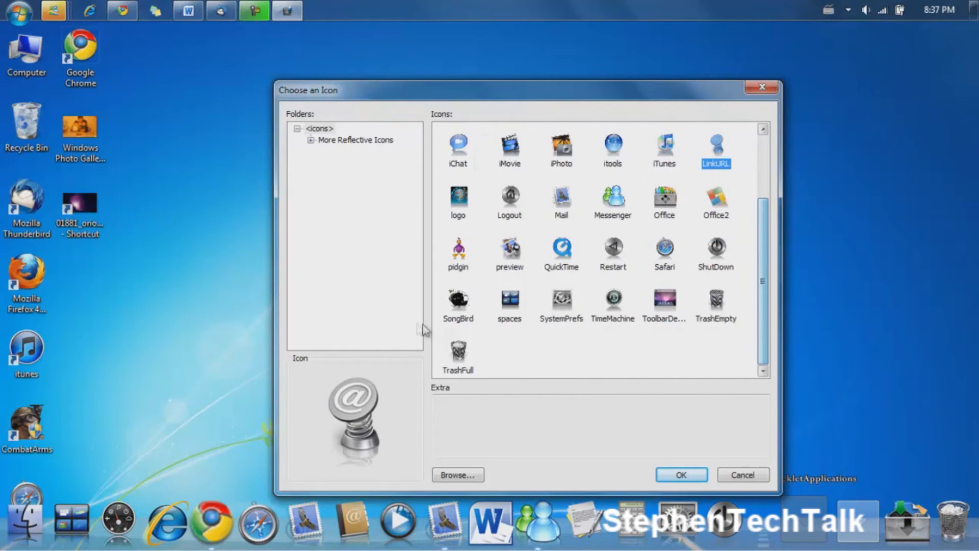
pyautogui.click(458, 316)
pyautogui.moveTo(605, 99); pyautogui.dragTo(549, 89)
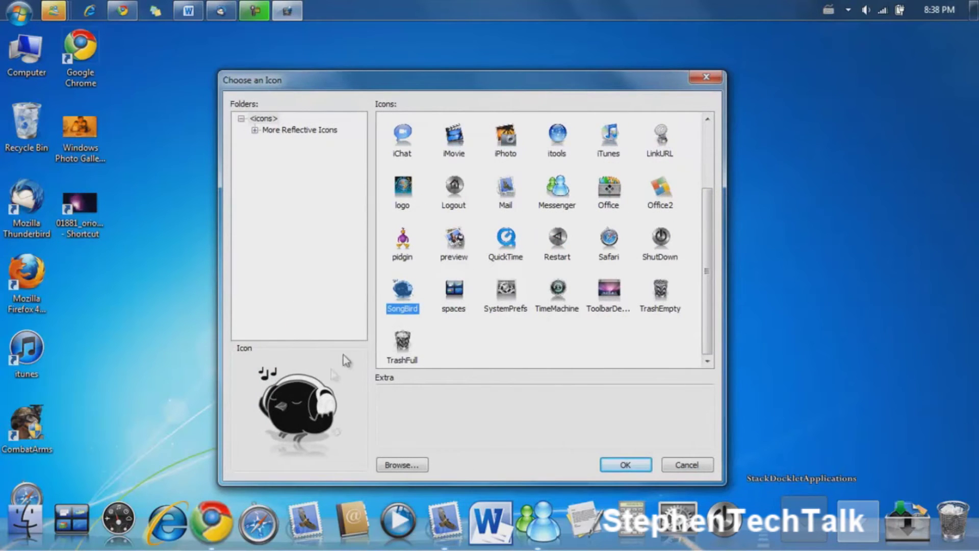
pyautogui.click(625, 464)
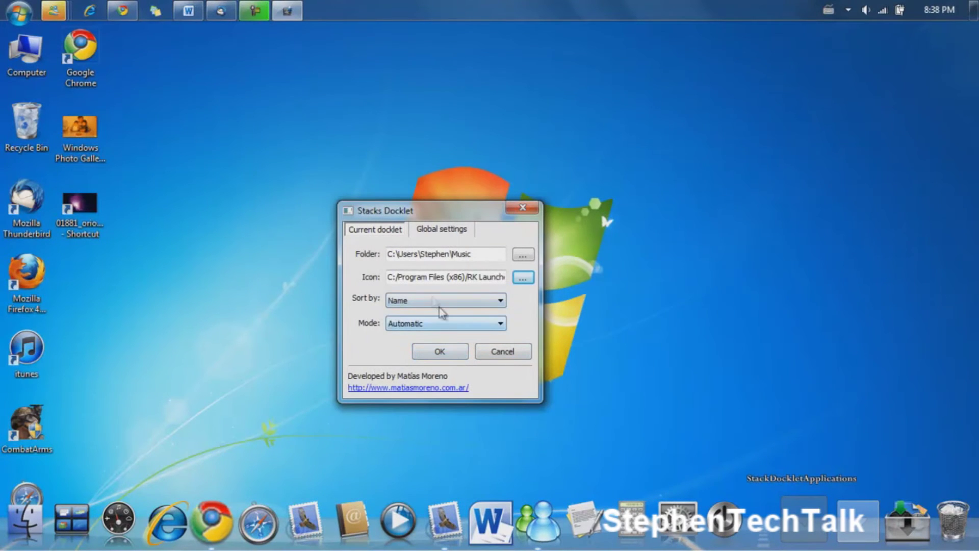
# Step: Keep the docklet sorted by Name, set its mode to Fan, and apply the settings
pyautogui.click(410, 303)
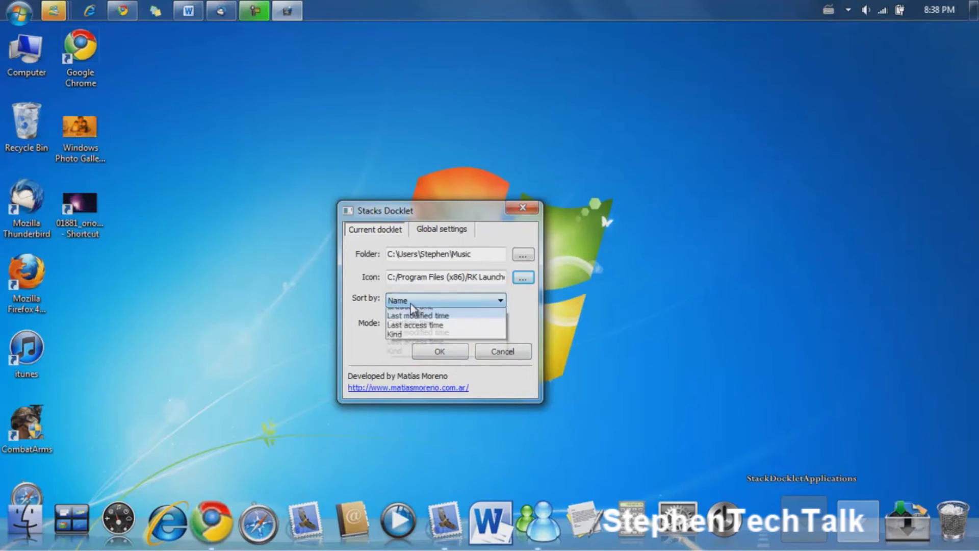
pyautogui.click(410, 302)
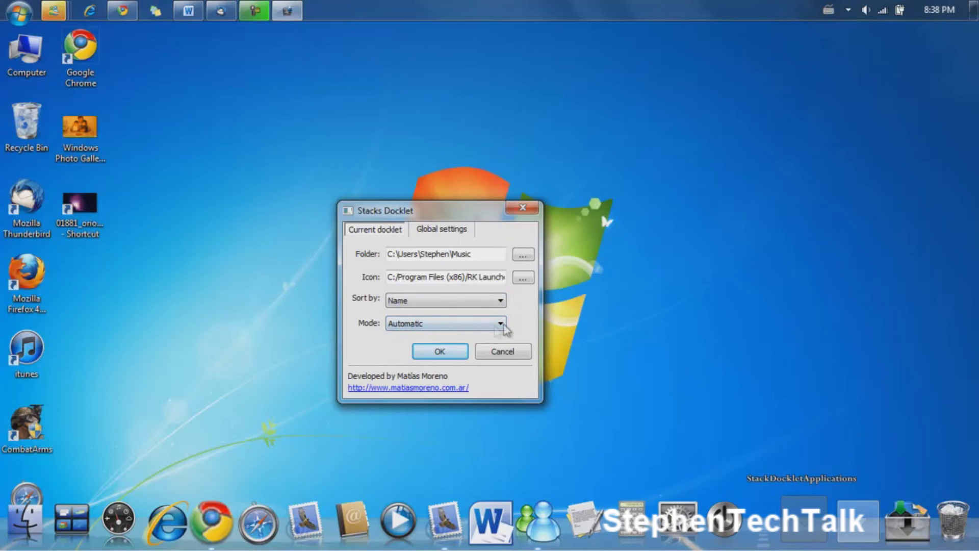
pyautogui.click(468, 324)
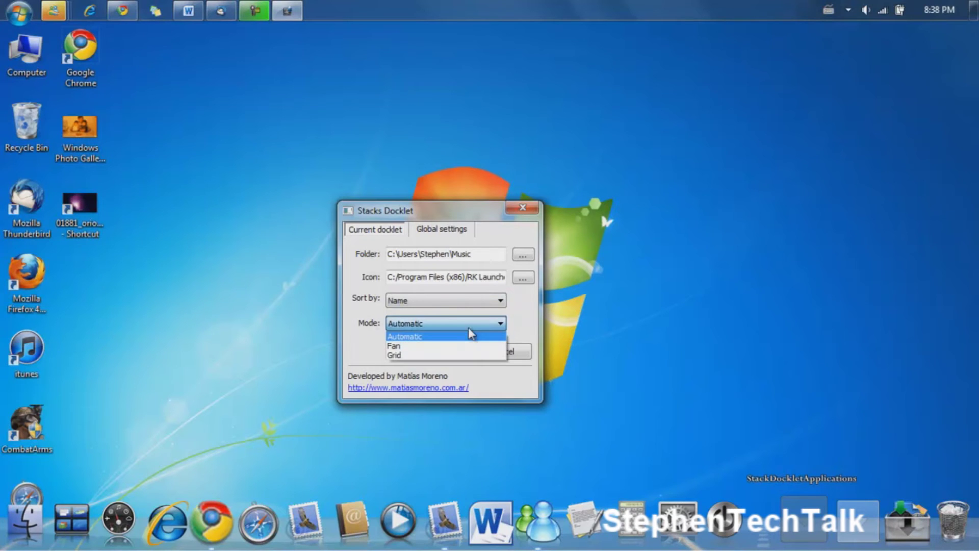
pyautogui.click(436, 346)
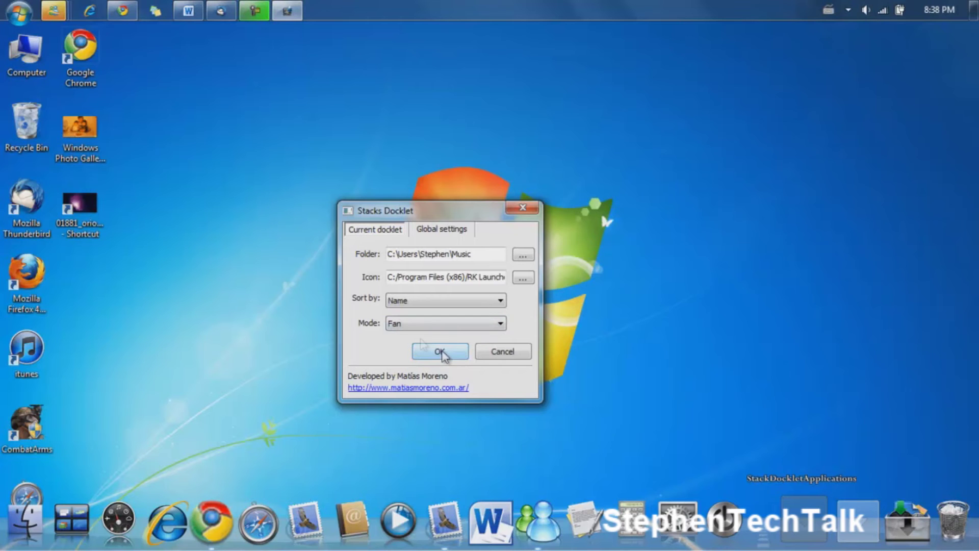
pyautogui.click(438, 352)
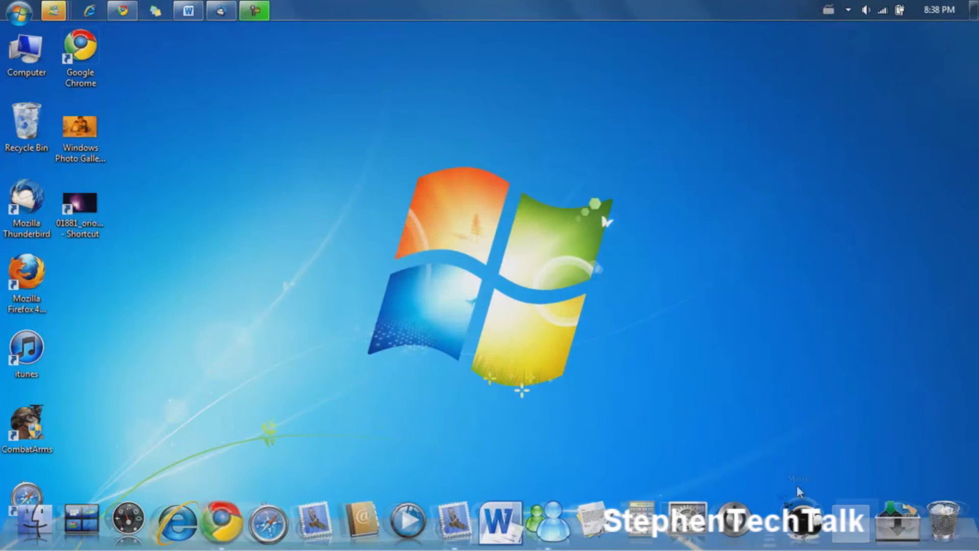
# Step: Expand the Music stack and the Documents stack on the dock to compare their layouts, and collapse them
pyautogui.click(803, 522)
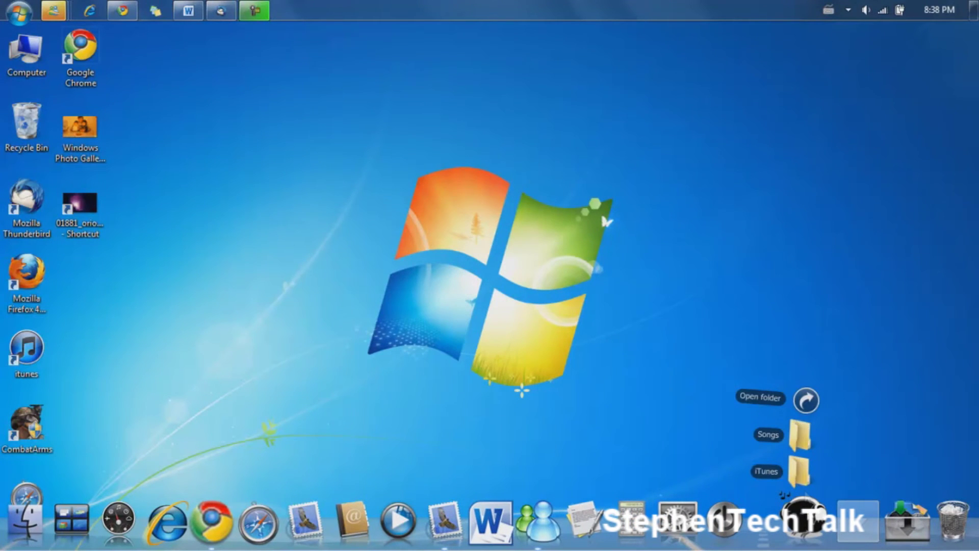
pyautogui.click(851, 519)
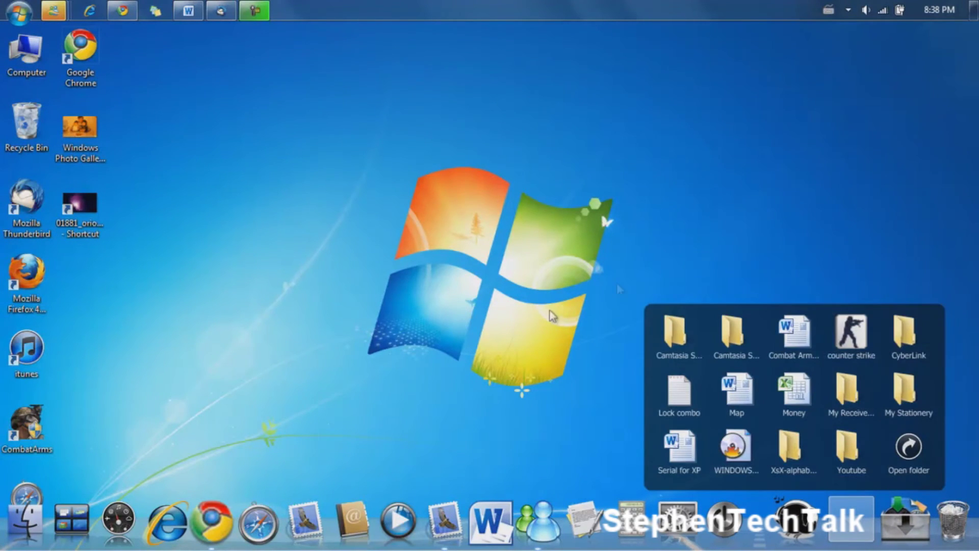
pyautogui.click(851, 520)
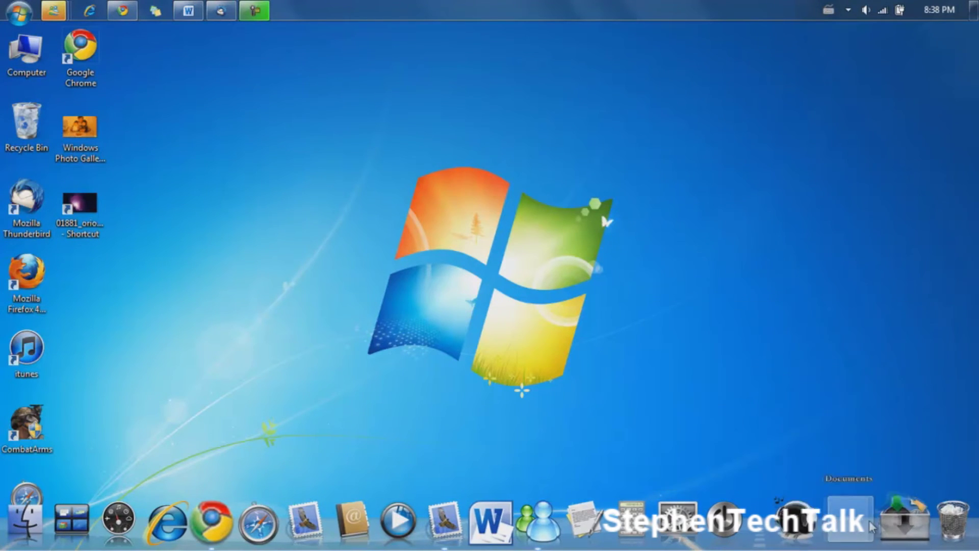
# Step: Open the Documents stack's settings, choose Grid as its mode, and apply the settings
pyautogui.rightClick(851, 525)
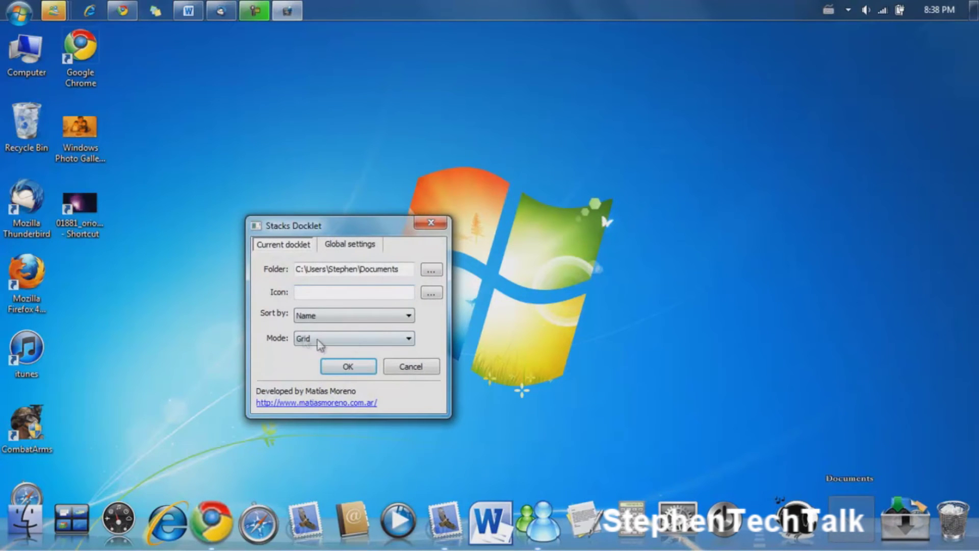
pyautogui.click(336, 339)
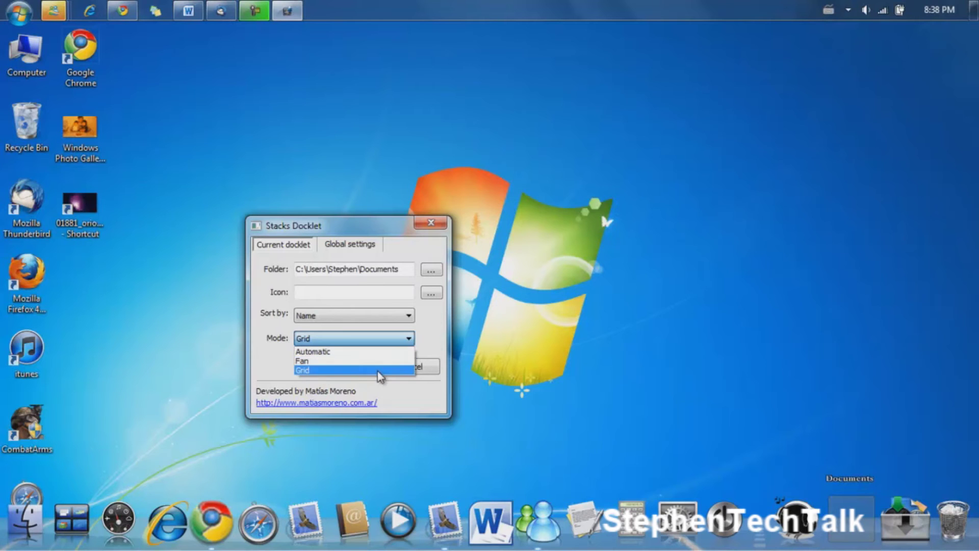
pyautogui.click(398, 370)
pyautogui.click(357, 367)
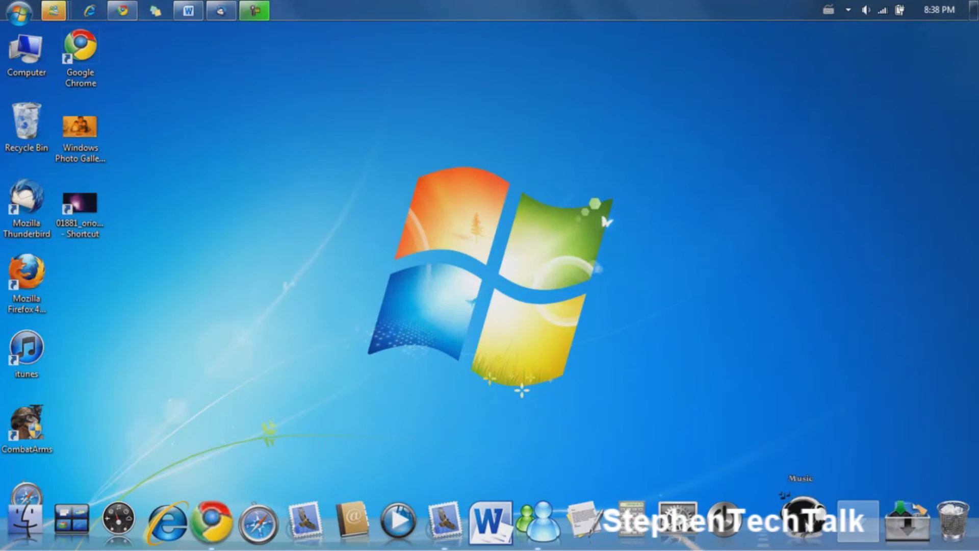
# Step: Expand the Music stack to view its fan layout, and collapse it
pyautogui.click(802, 517)
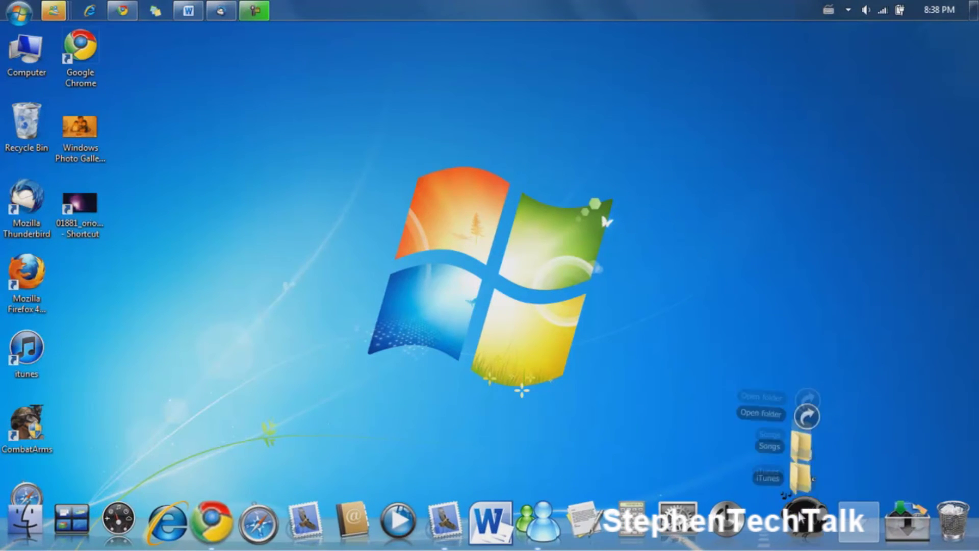
pyautogui.click(802, 518)
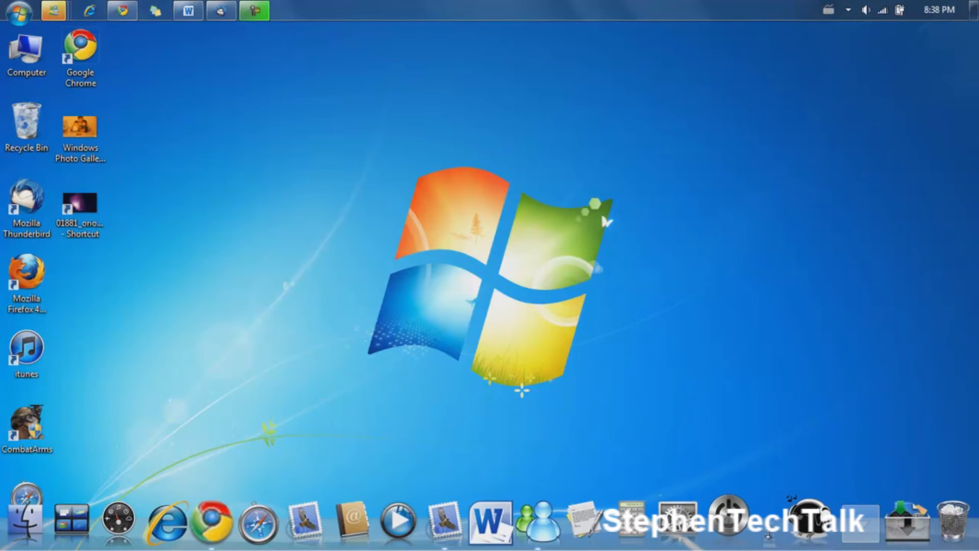
# Step: Add a separator to the dock ahead of the Music stack, and move the Internet Explorer and Google Chrome icons between the two separators
pyautogui.rightClick(767, 533)
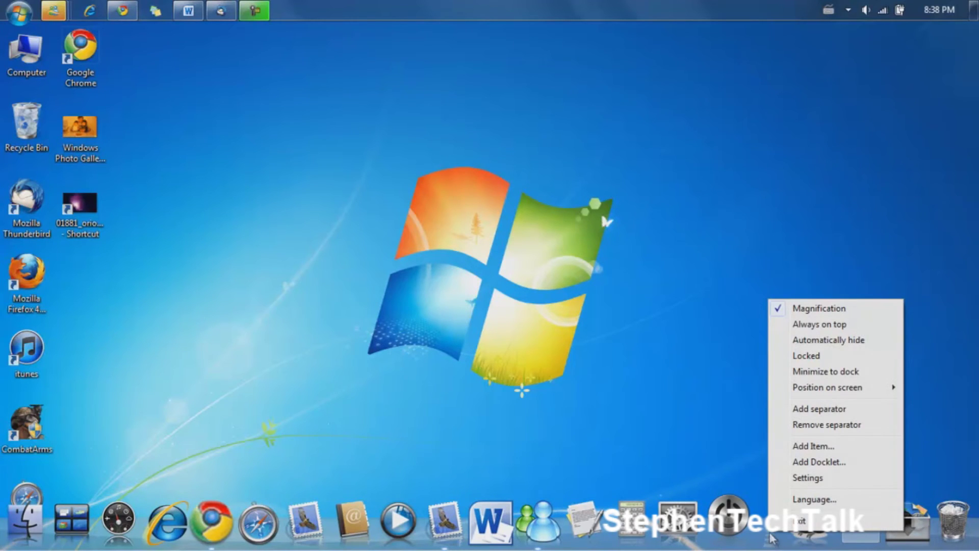
pyautogui.click(847, 413)
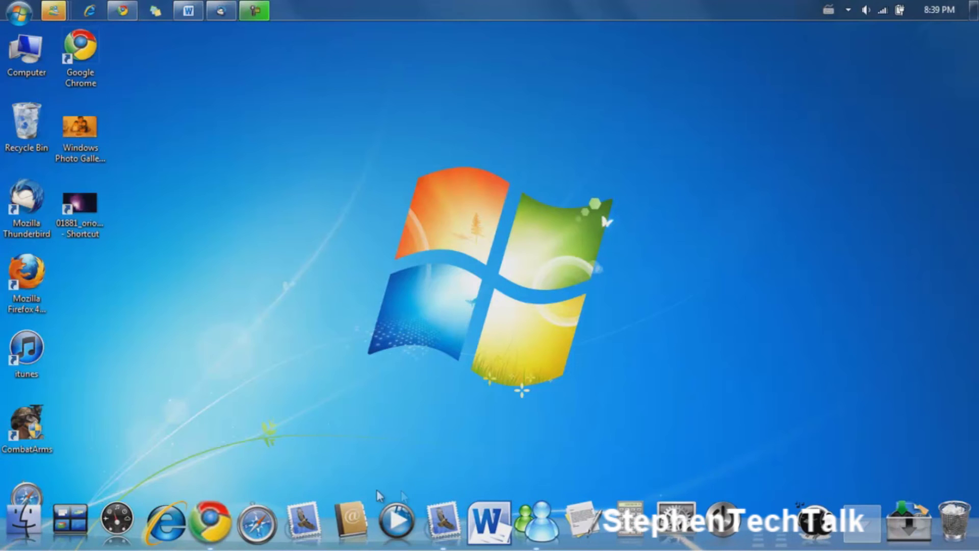
pyautogui.moveTo(166, 510); pyautogui.dragTo(745, 538)
pyautogui.moveTo(153, 520); pyautogui.dragTo(734, 531)
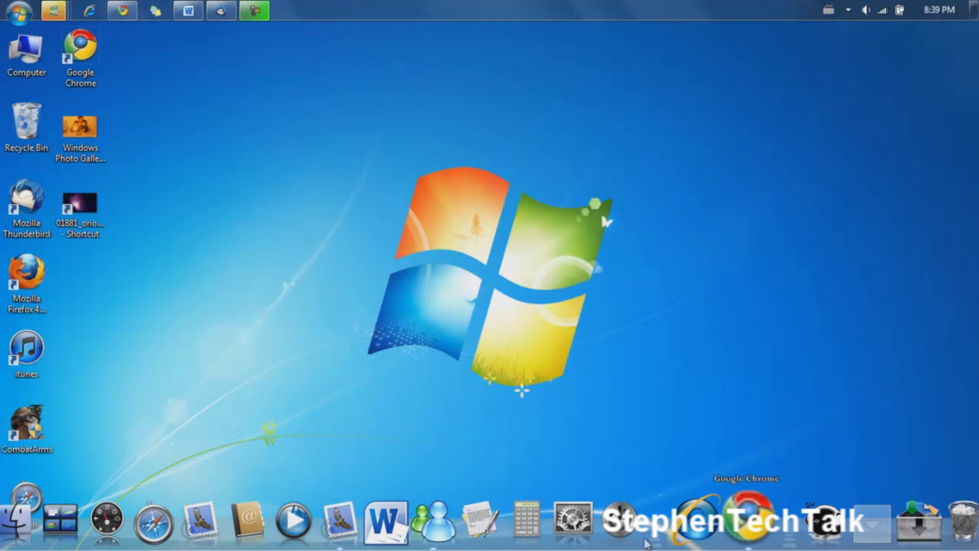
# Step: Move the Safari icon between Internet Explorer and Google Chrome on the dock, and remove the separator ahead of Internet Explorer
pyautogui.moveTo(153, 523); pyautogui.dragTo(688, 544)
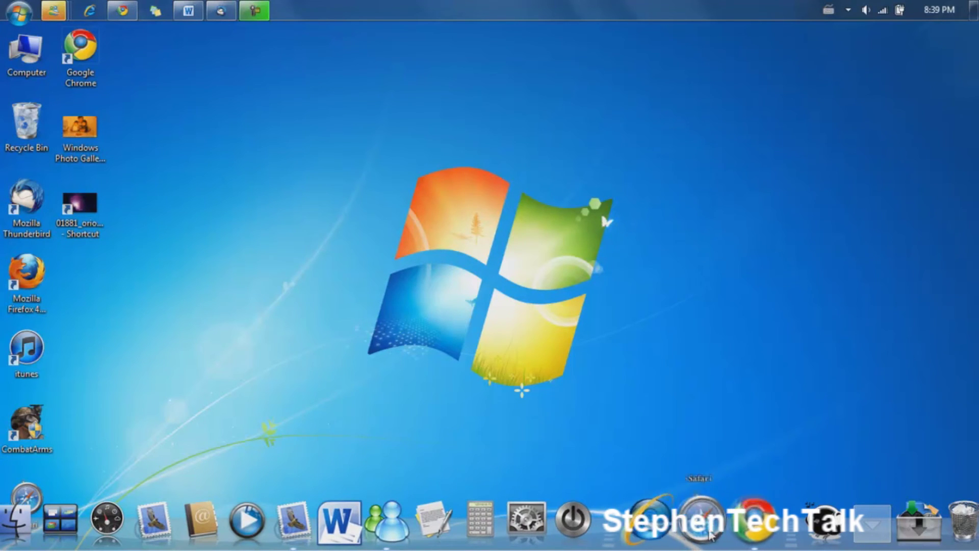
pyautogui.rightClick(617, 540)
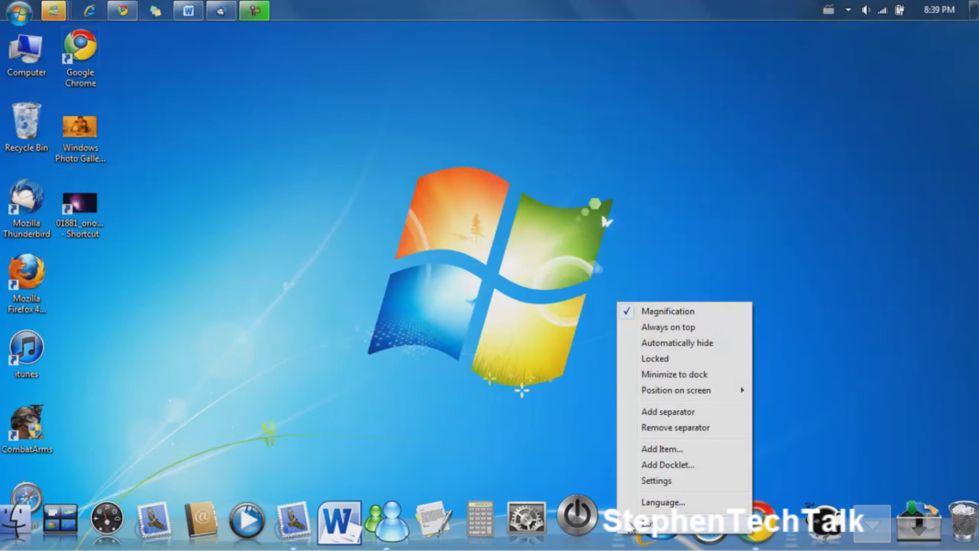
pyautogui.click(703, 427)
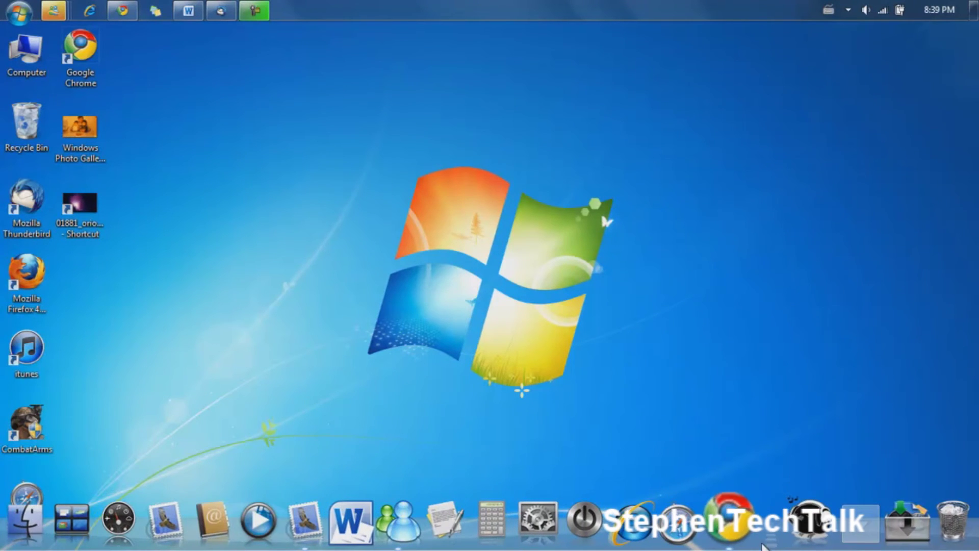
# Step: Open the dock's settings, and set the dock size to 61 pixels and the magnification to 69 pixels
pyautogui.rightClick(843, 520)
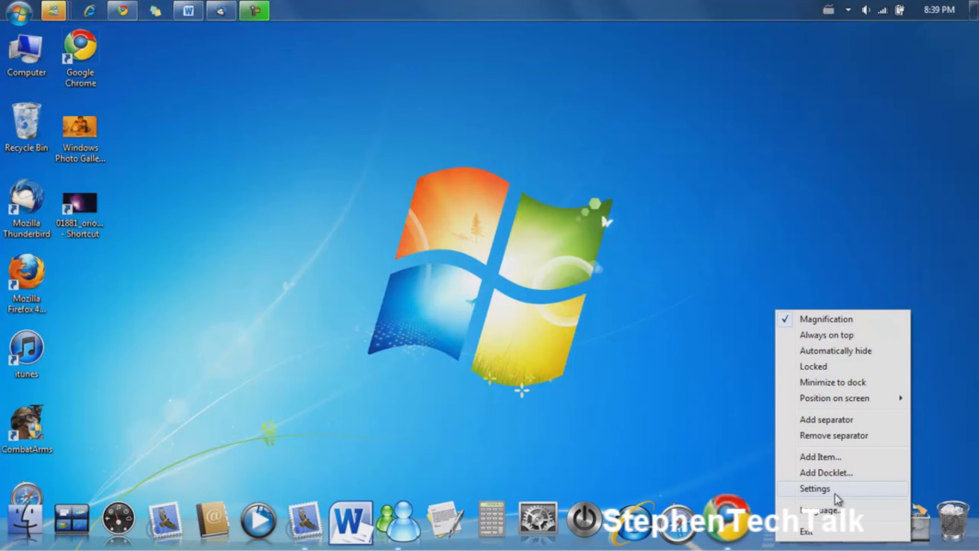
pyautogui.click(814, 488)
pyautogui.moveTo(506, 106); pyautogui.dragTo(489, 90)
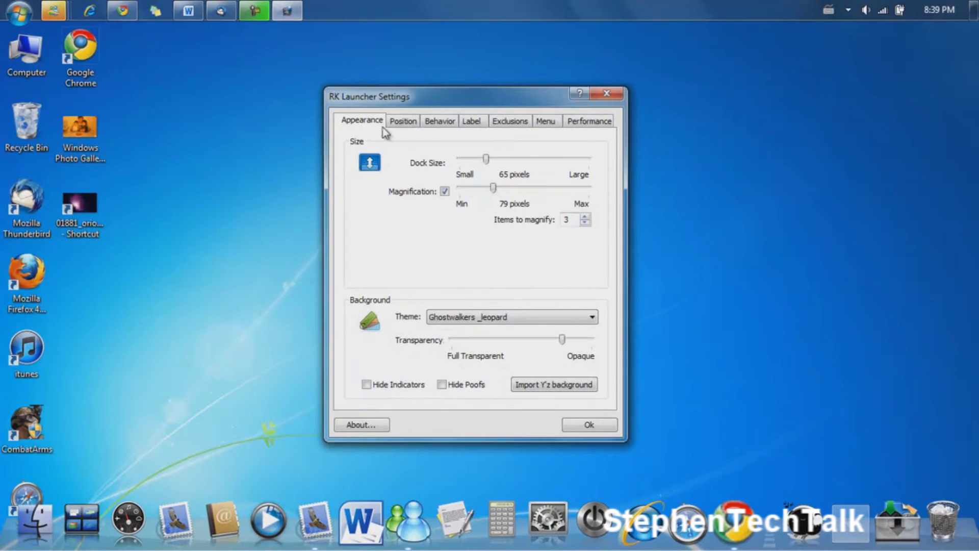
pyautogui.click(479, 162)
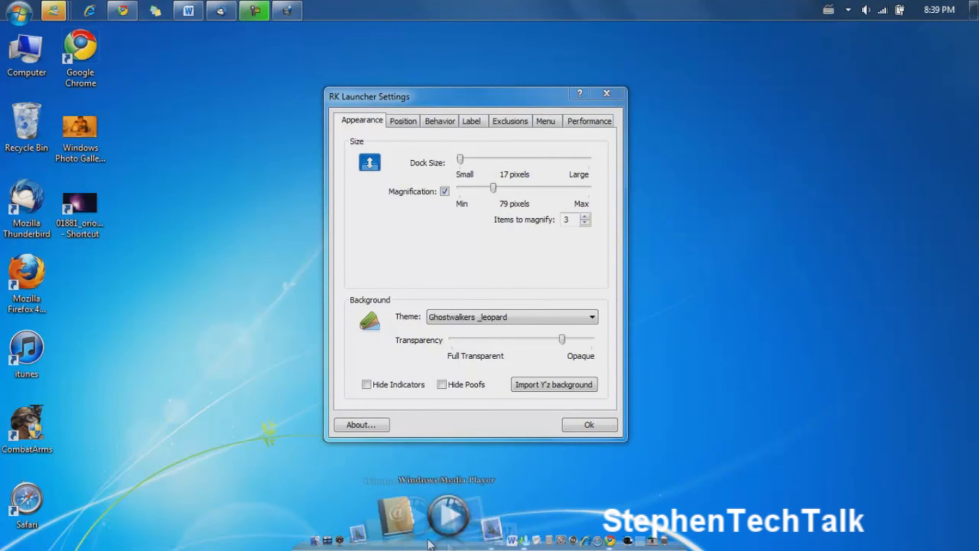
pyautogui.moveTo(461, 161); pyautogui.dragTo(650, 166)
pyautogui.moveTo(504, 167); pyautogui.dragTo(487, 179)
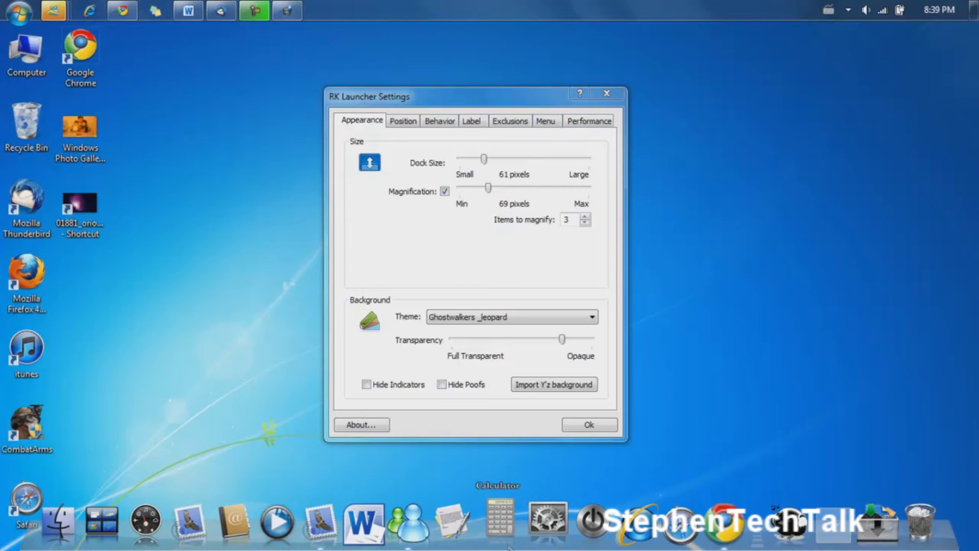
# Step: Turn the dock's icon magnification off and back on
pyautogui.click(444, 191)
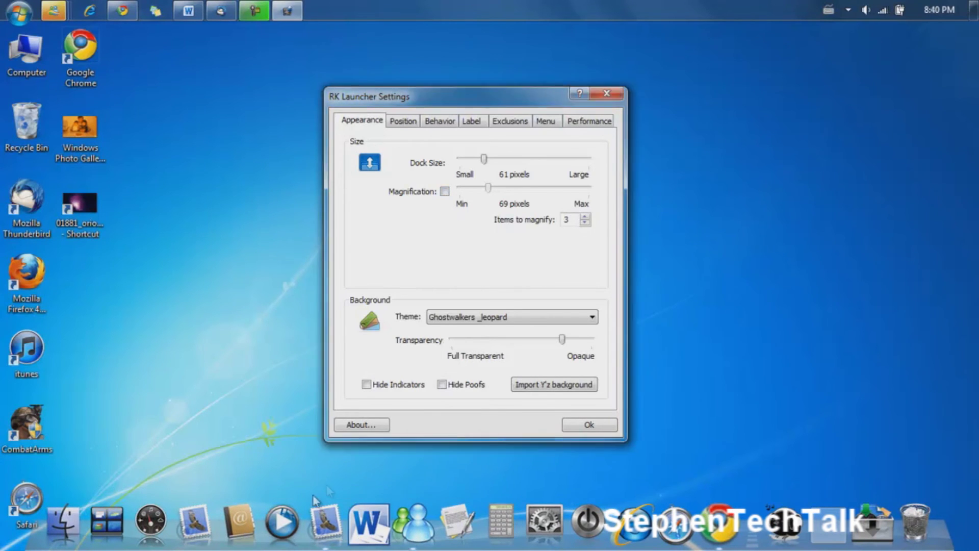
pyautogui.moveTo(482, 107); pyautogui.dragTo(448, 103)
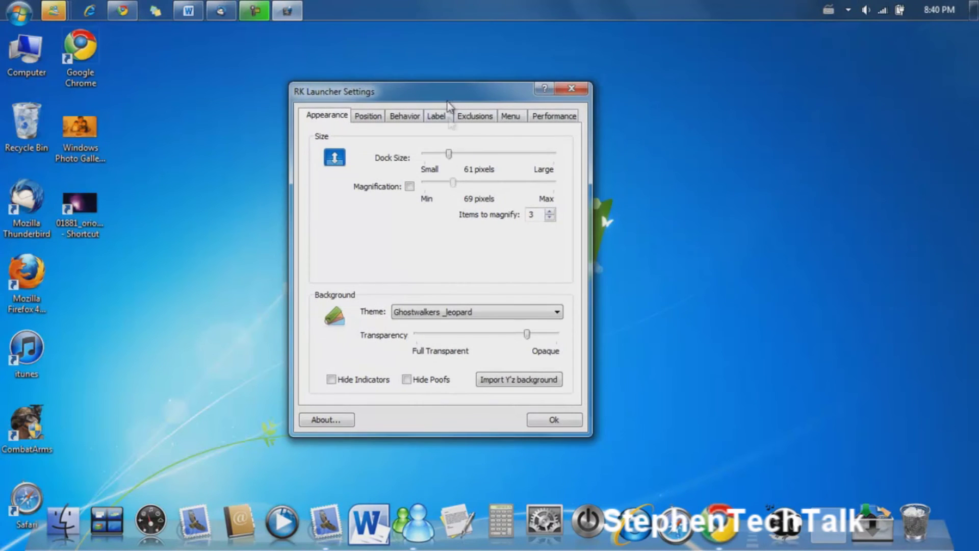
pyautogui.click(409, 186)
# Step: Keep the Ghostwalkers_leopard theme, and set the background transparency near Opaque and the dock size to 57 pixels
pyautogui.click(432, 312)
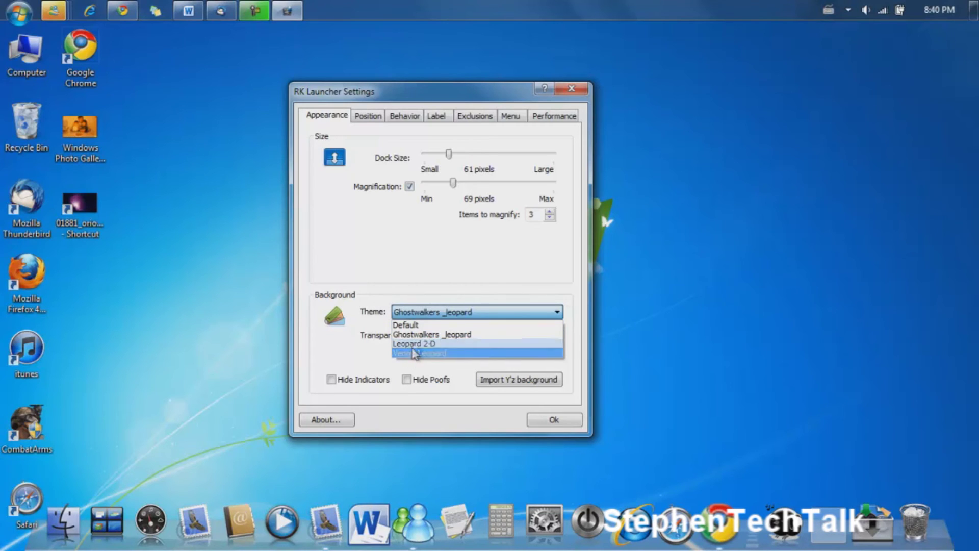
pyautogui.click(428, 308)
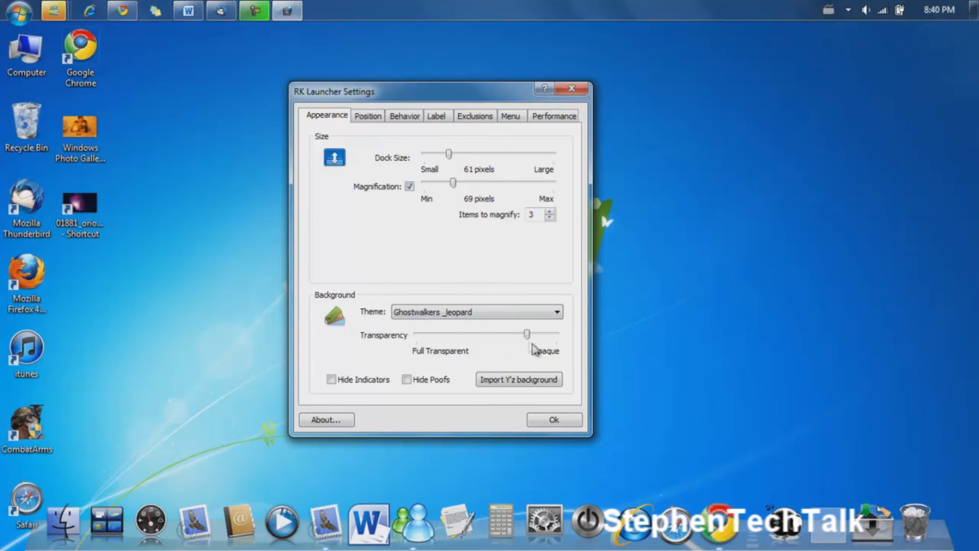
pyautogui.moveTo(528, 339); pyautogui.dragTo(389, 345)
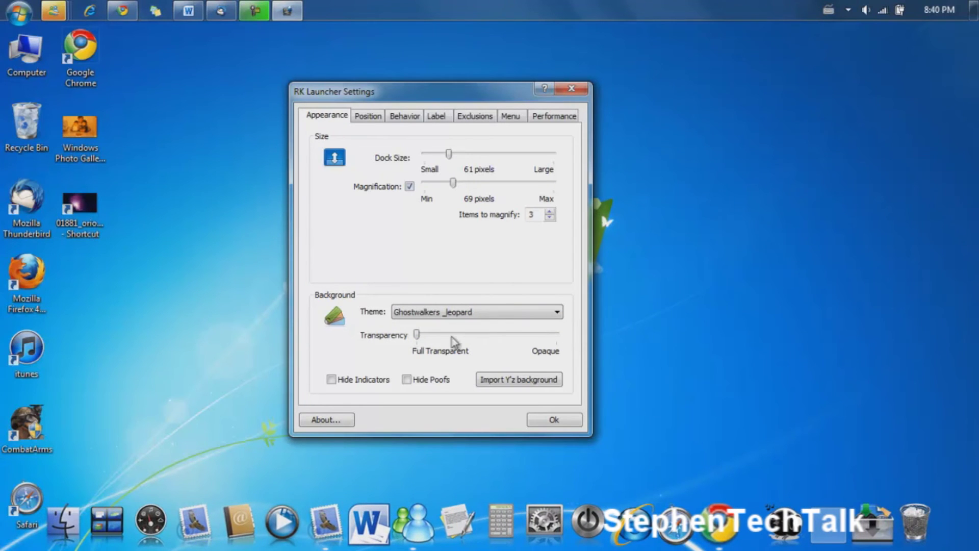
pyautogui.moveTo(432, 339); pyautogui.dragTo(535, 344)
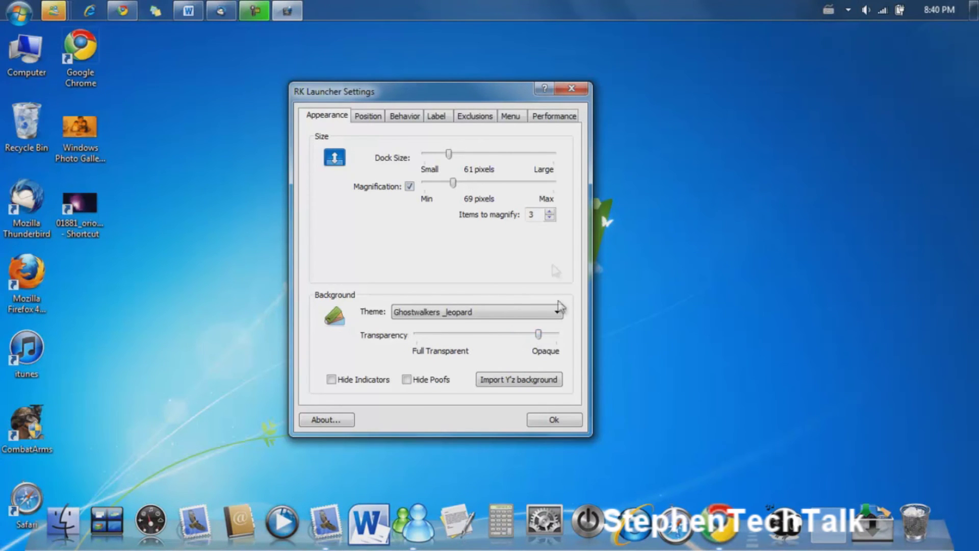
pyautogui.moveTo(449, 155); pyautogui.dragTo(447, 160)
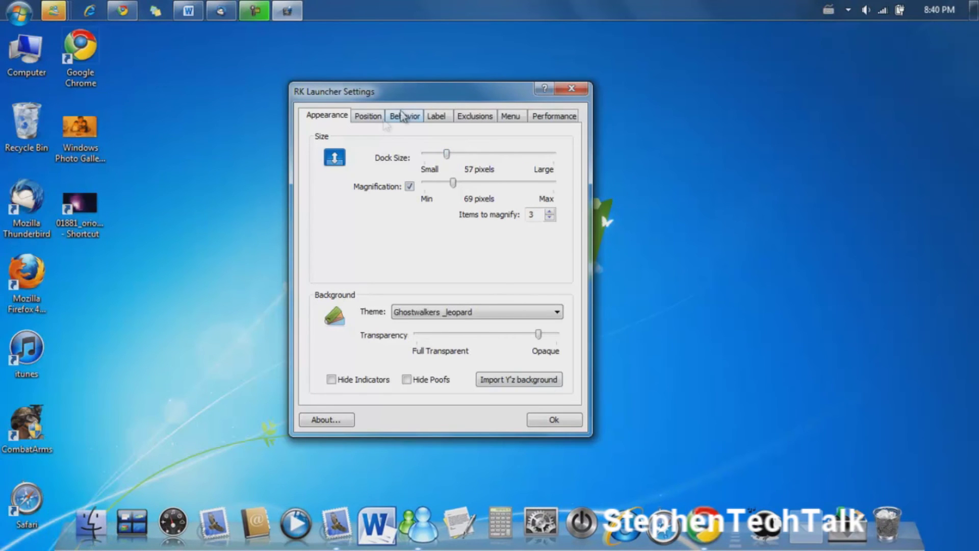
# Step: Try the Bottom-Right, Bottom-Left, Bottom, Right and Top screen positions for the dock
pyautogui.click(377, 117)
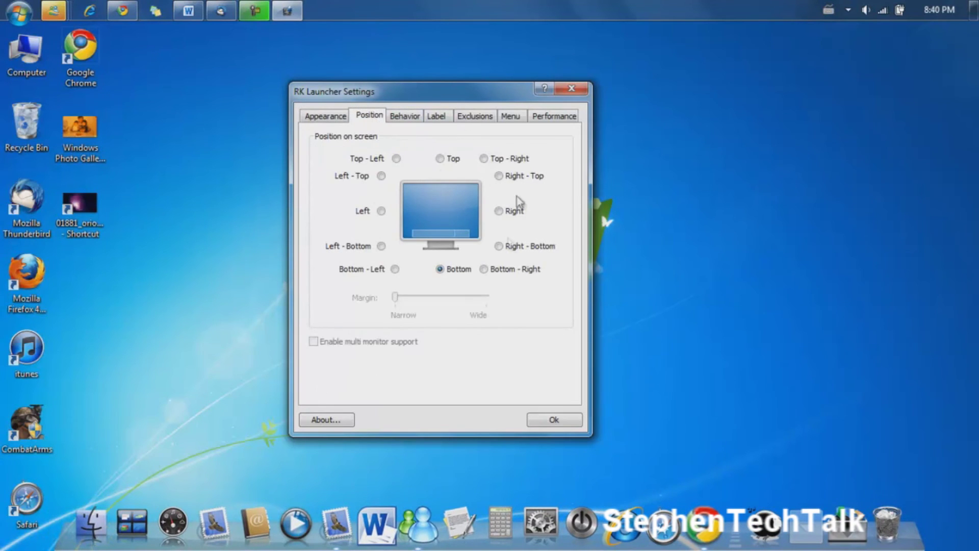
pyautogui.click(483, 269)
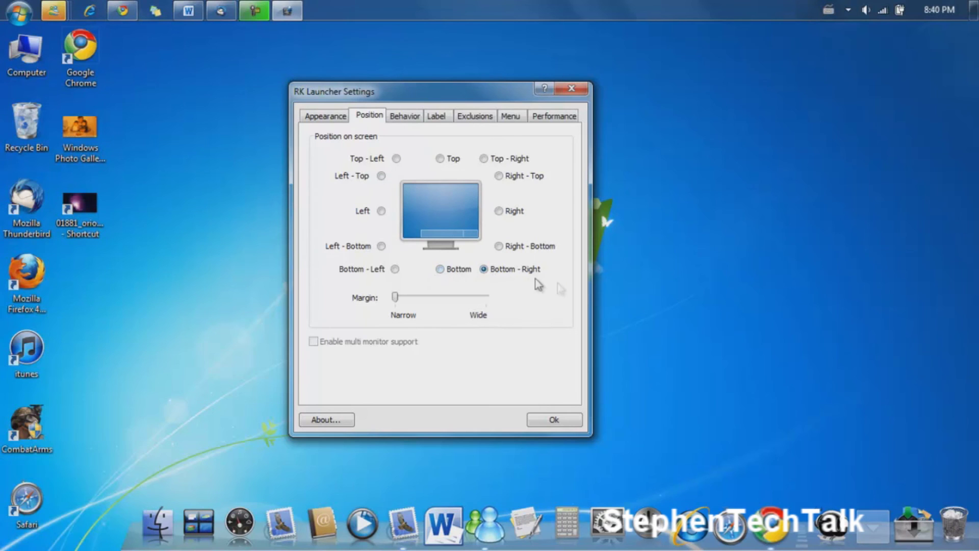
pyautogui.click(395, 269)
pyautogui.click(439, 270)
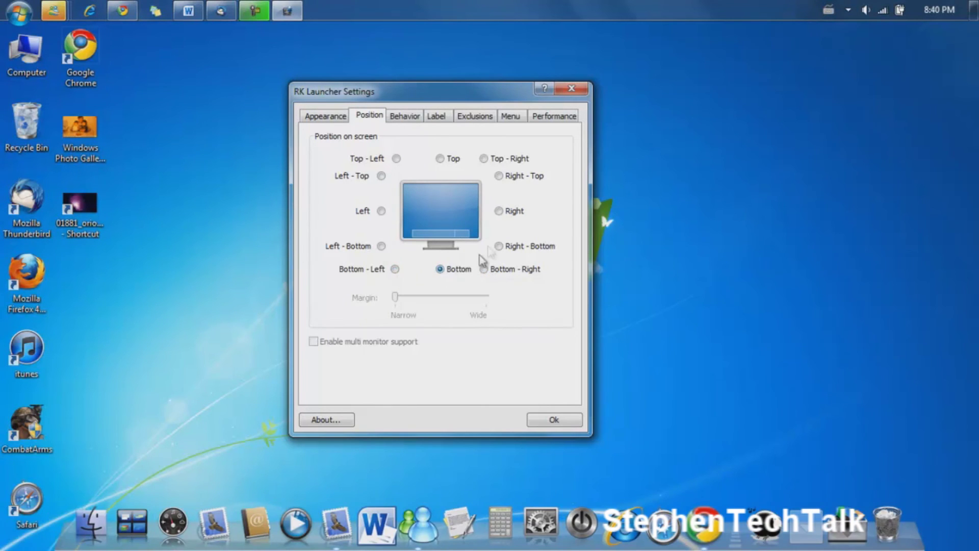
pyautogui.click(499, 211)
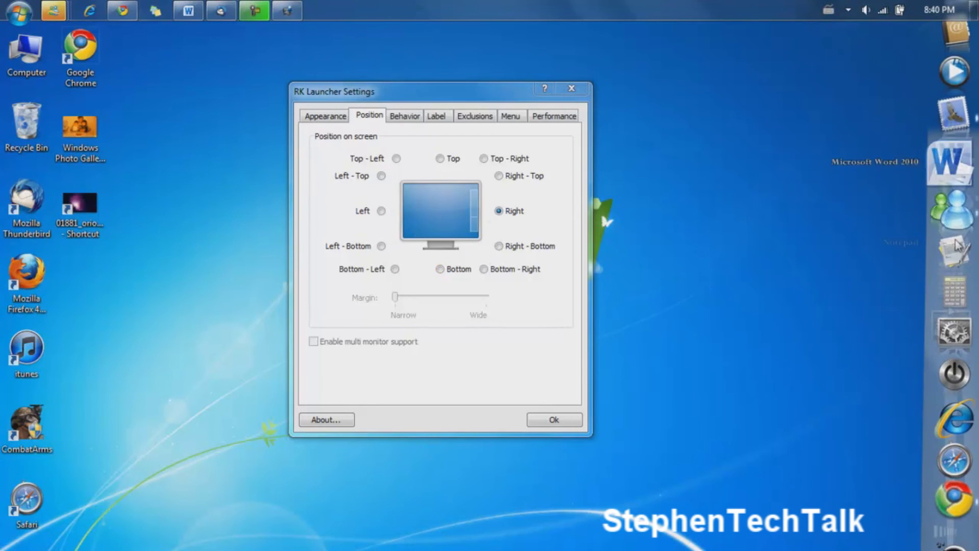
pyautogui.click(450, 162)
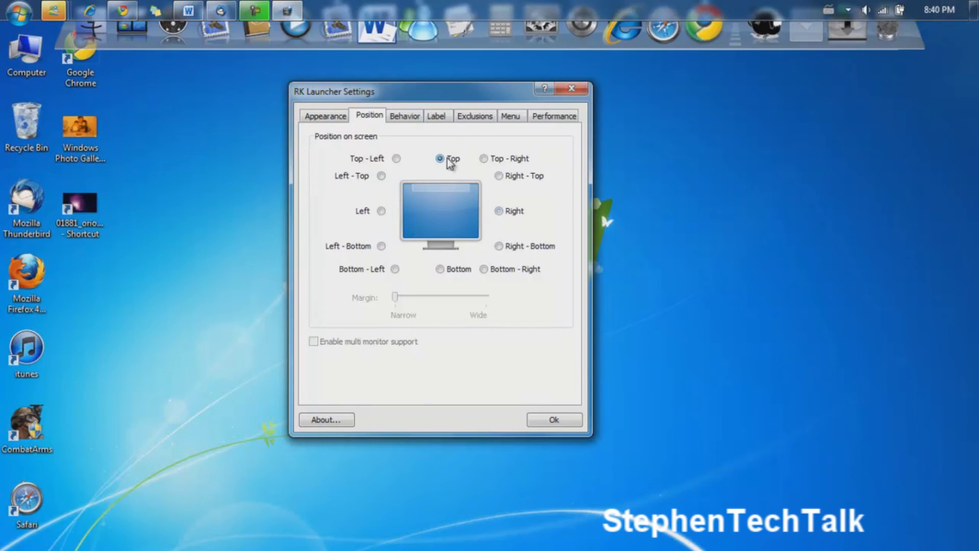
# Step: Unlock the Windows taskbar, move it to the lower edge of the desktop, and return it to the upper edge
pyautogui.rightClick(593, 7)
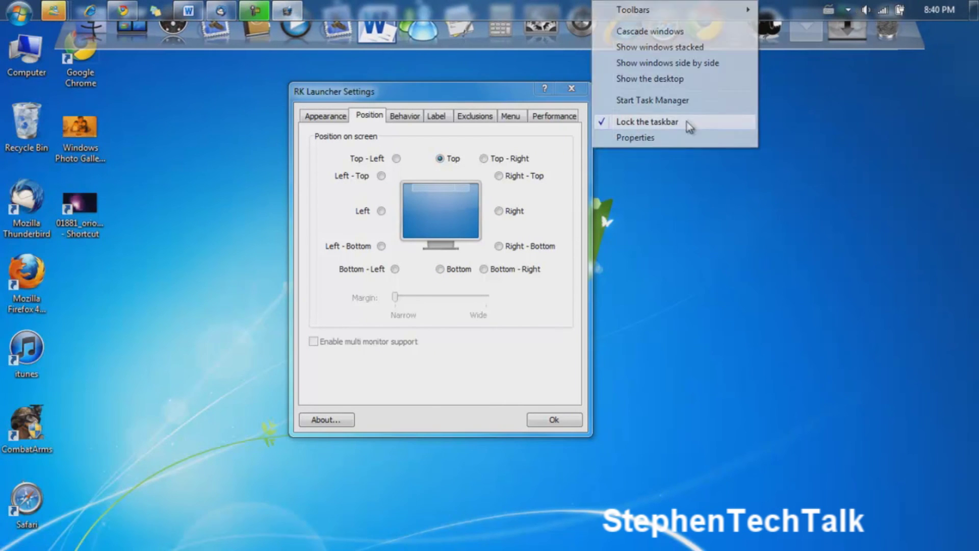
pyautogui.click(647, 121)
pyautogui.moveTo(688, 9); pyautogui.dragTo(490, 540)
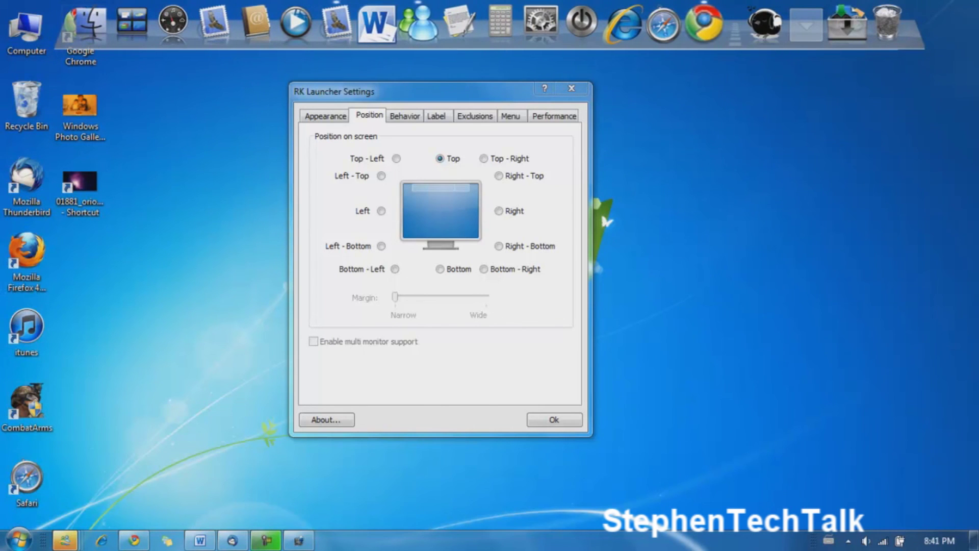
pyautogui.moveTo(490, 541); pyautogui.dragTo(714, 7)
# Step: Set the dock's screen position to Bottom
pyautogui.rightClick(737, 39)
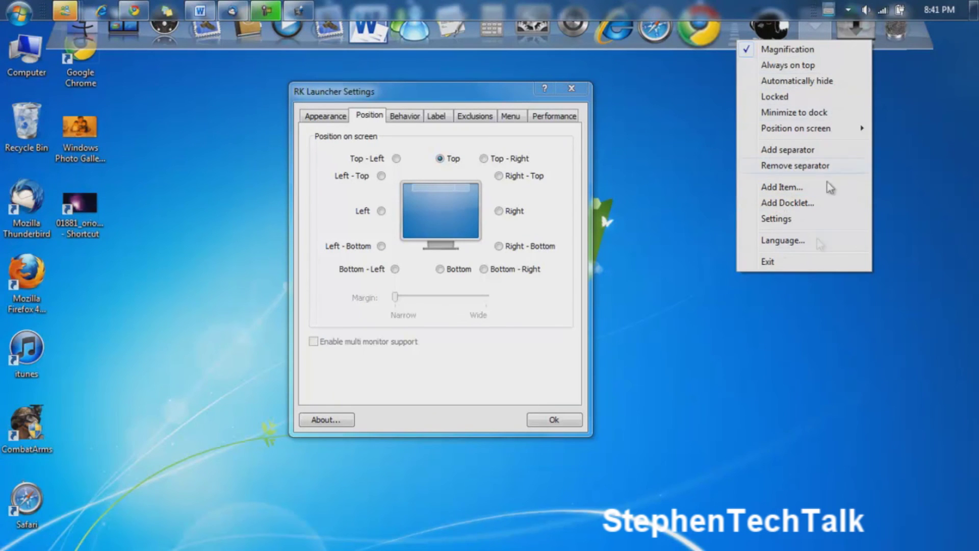
pyautogui.click(442, 270)
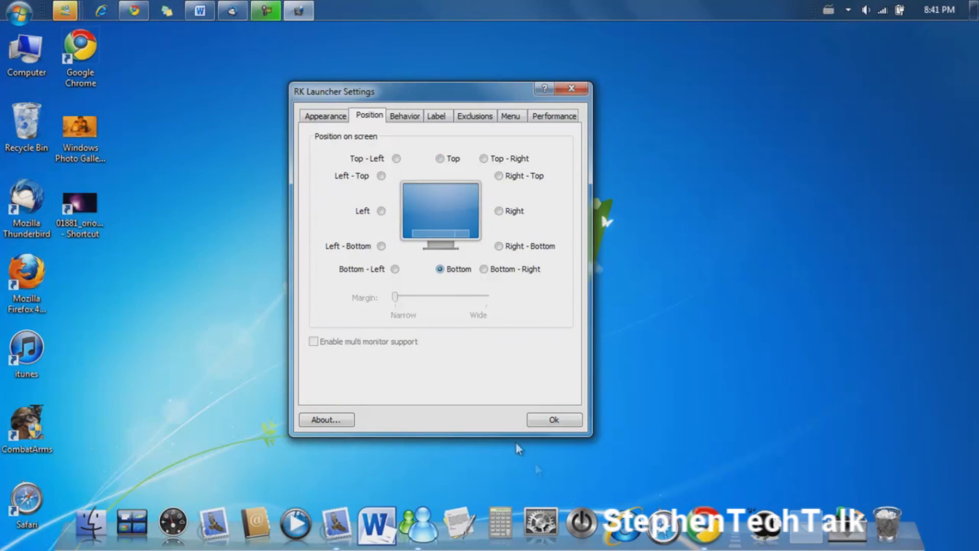
# Step: Examine the dock's Behavior options and compare them with the dock's own shortcut options
pyautogui.click(405, 117)
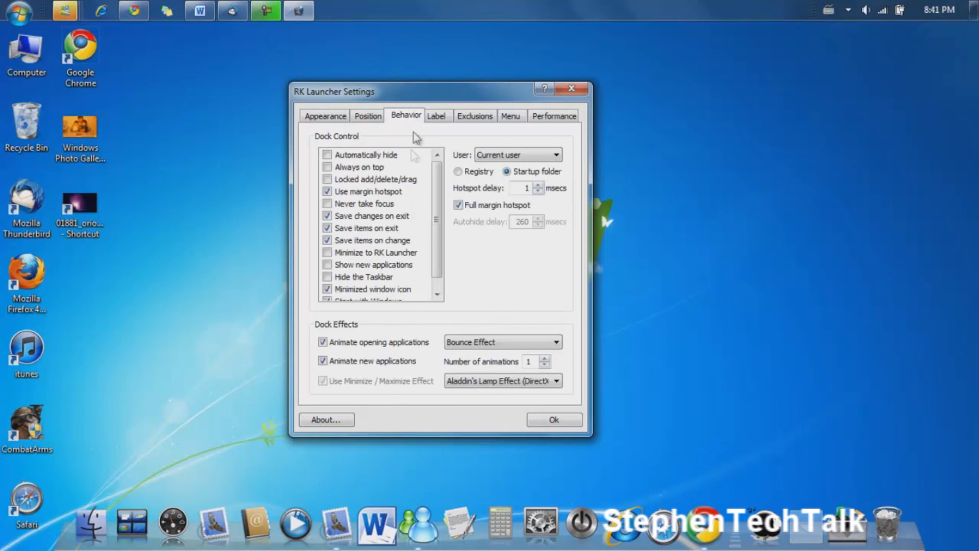
pyautogui.scroll(-1, 437, 180)
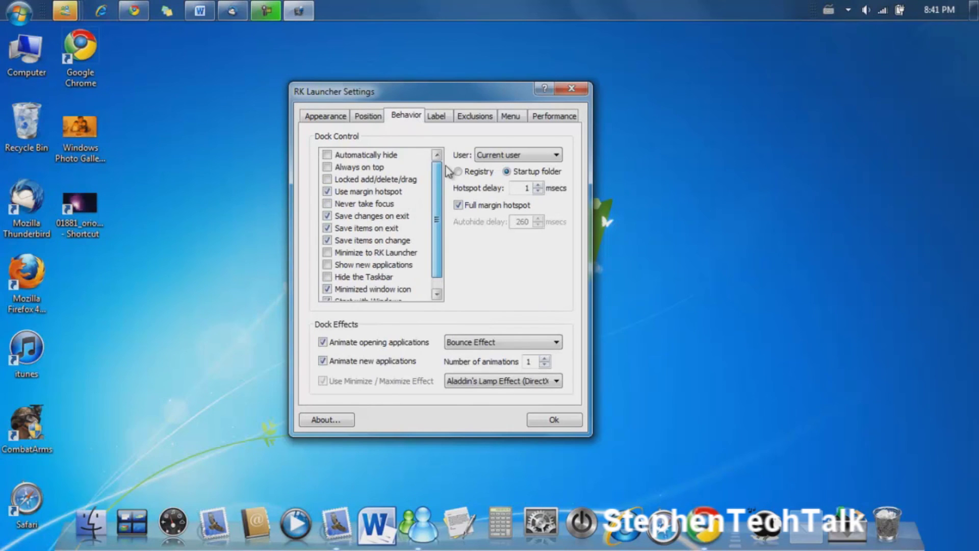
pyautogui.scroll(1, 443, 176)
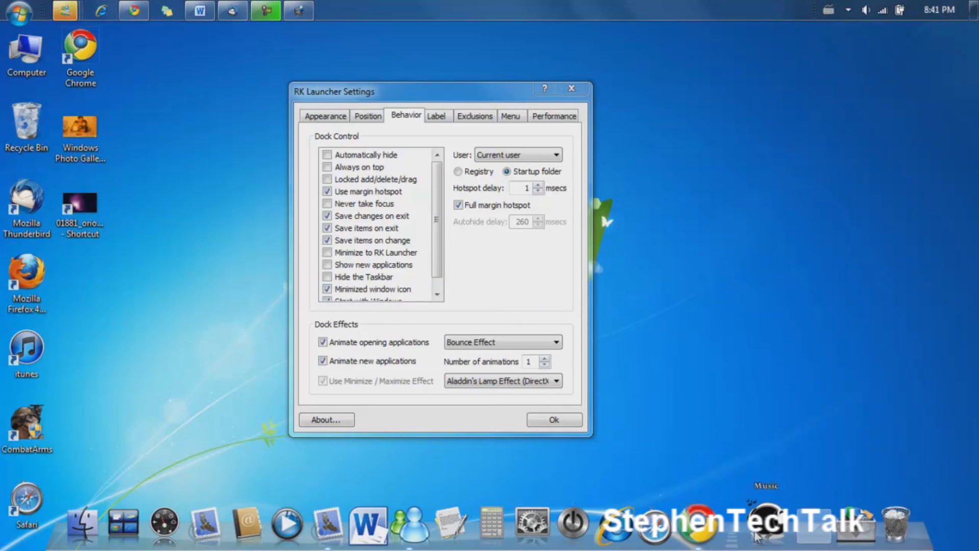
pyautogui.rightClick(740, 500)
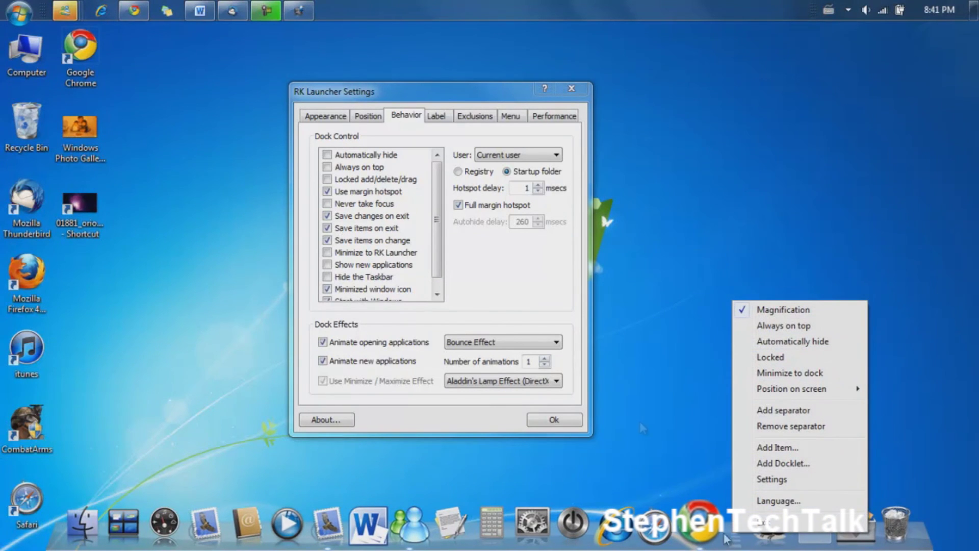
pyautogui.click(454, 108)
# Step: Look through the dock's label font choices, and view its Exclusions and Menu settings
pyautogui.click(436, 115)
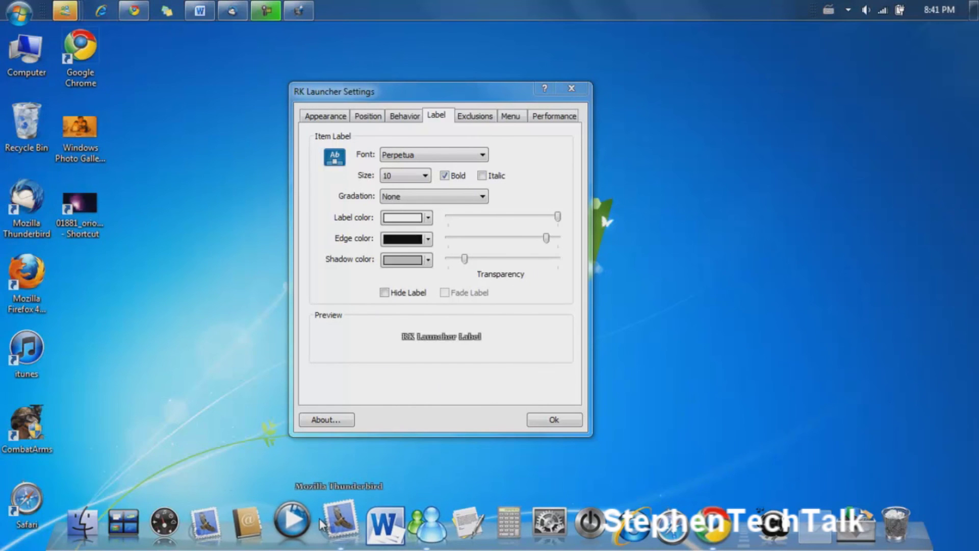
pyautogui.click(457, 154)
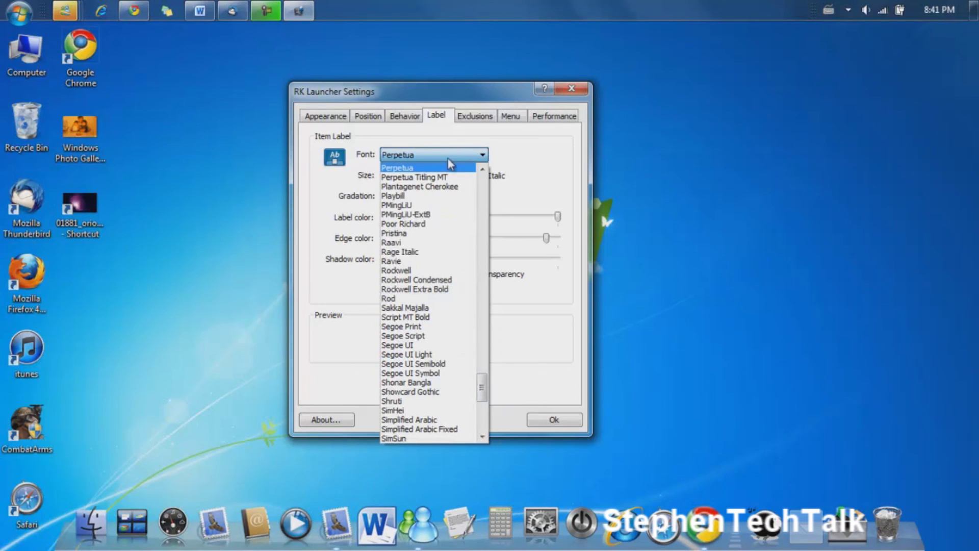
pyautogui.click(521, 153)
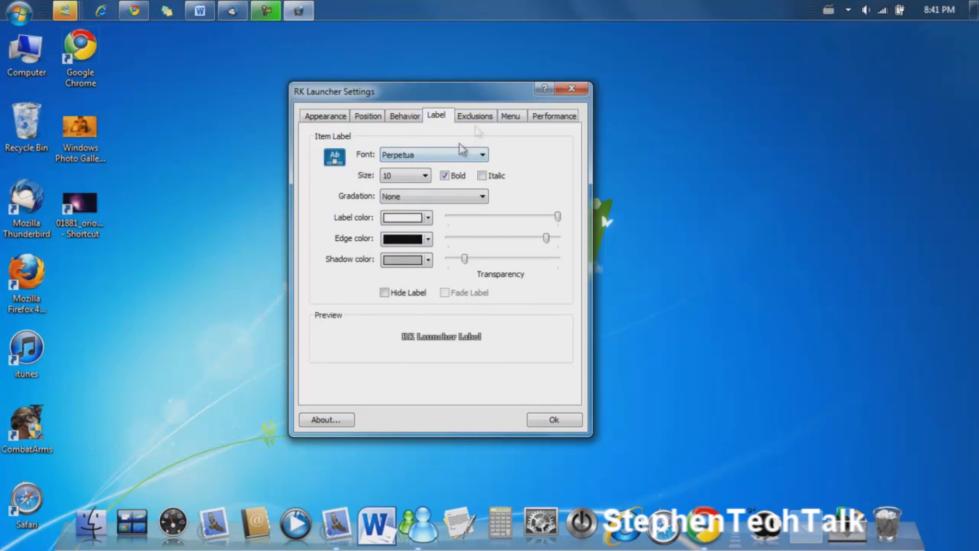
pyautogui.click(480, 117)
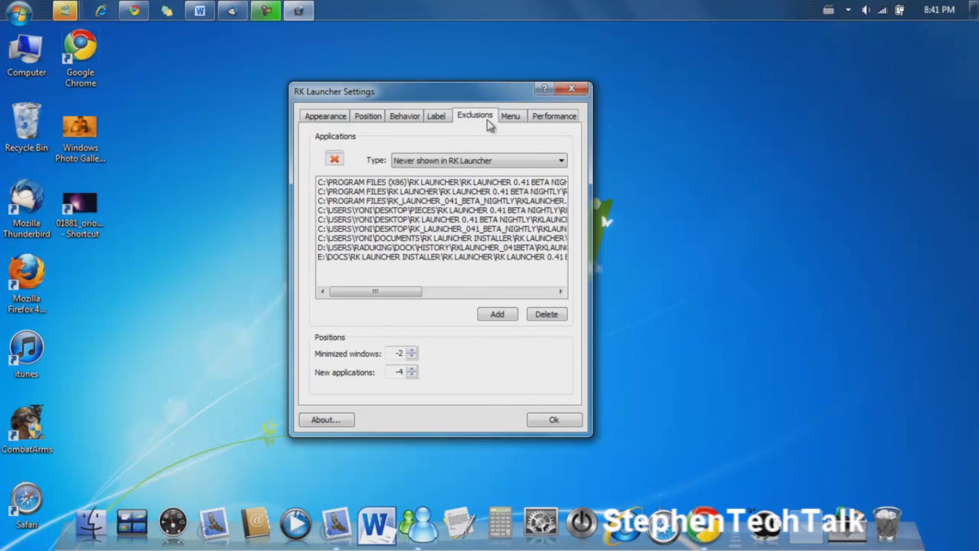
pyautogui.click(508, 118)
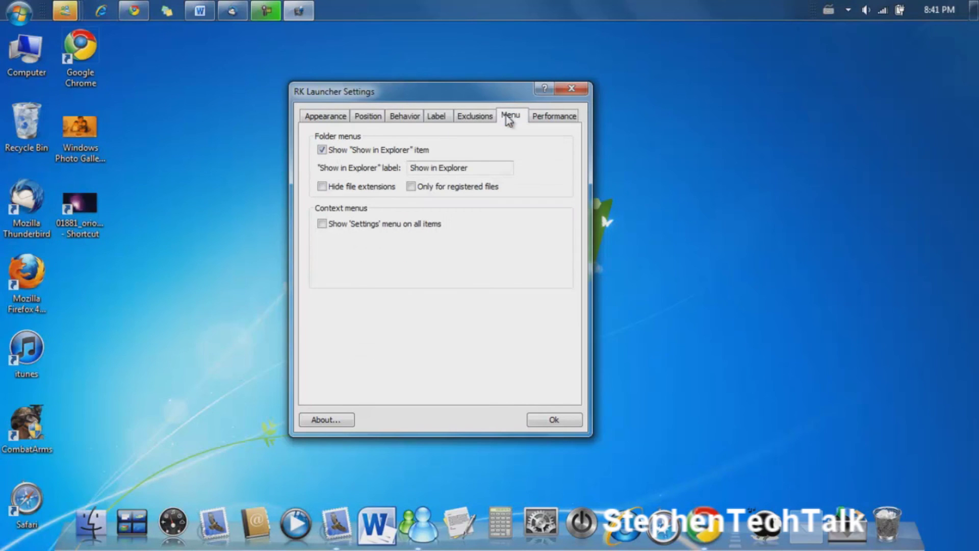
# Step: Set the dock's performance quality to High
pyautogui.click(553, 124)
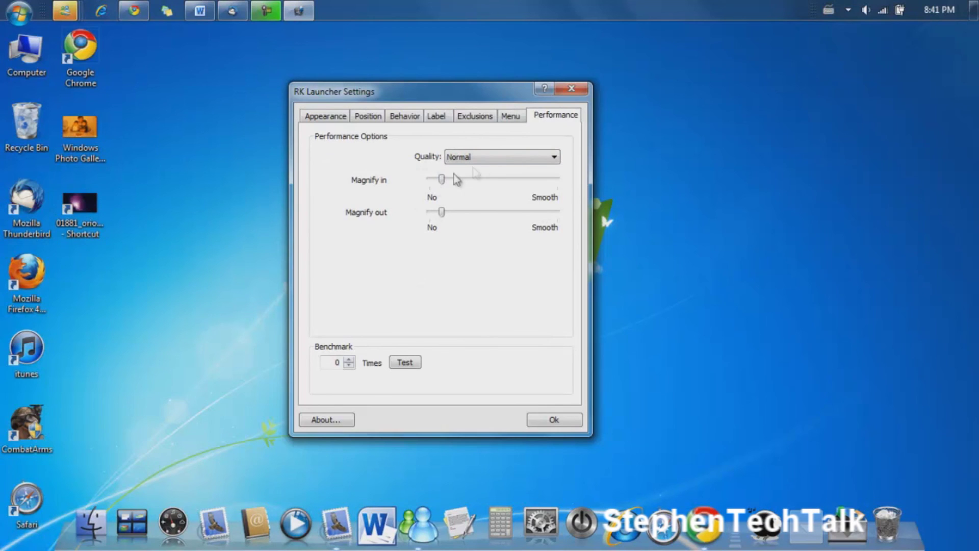
pyautogui.click(488, 157)
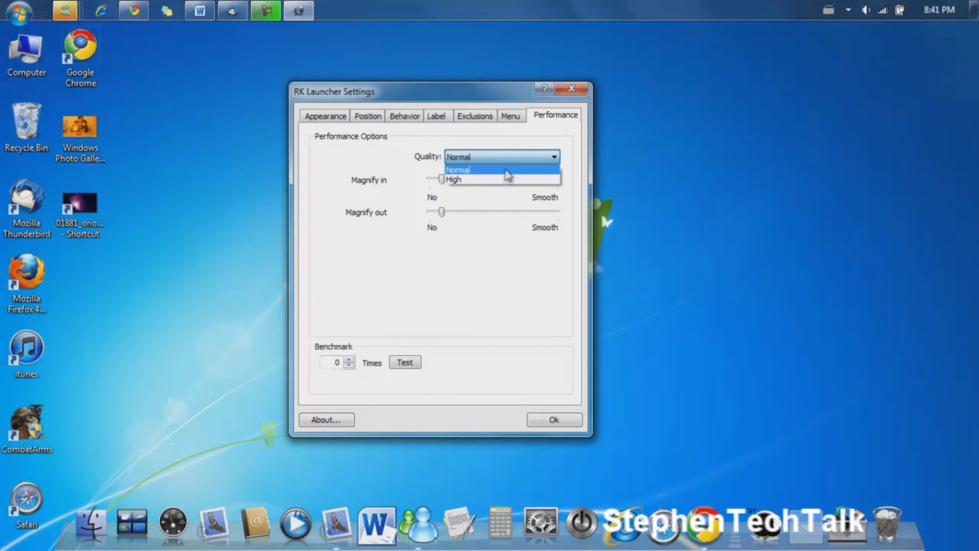
pyautogui.click(502, 179)
pyautogui.click(513, 159)
pyautogui.click(510, 170)
pyautogui.click(508, 157)
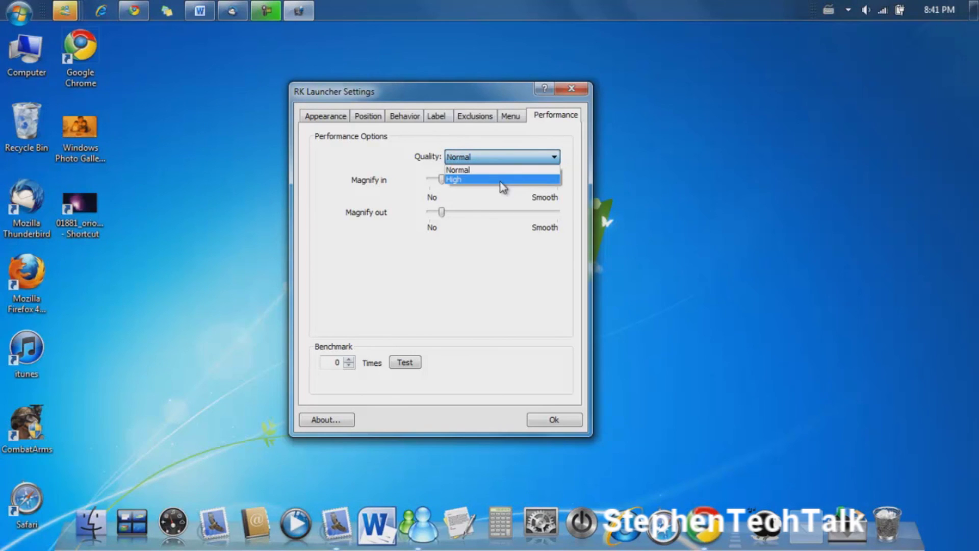
pyautogui.click(500, 180)
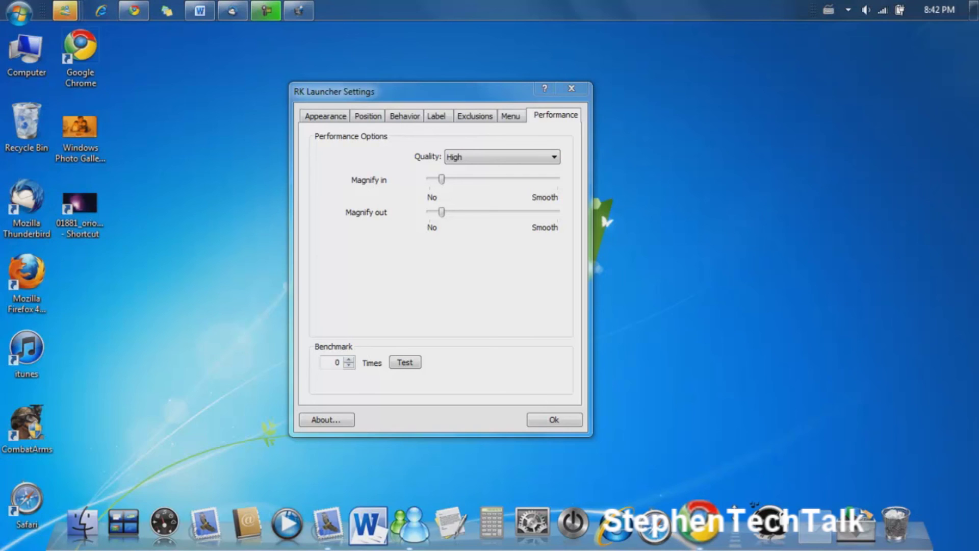
# Step: Return to the dock's appearance settings and set the dock size to 60 pixels
pyautogui.click(329, 119)
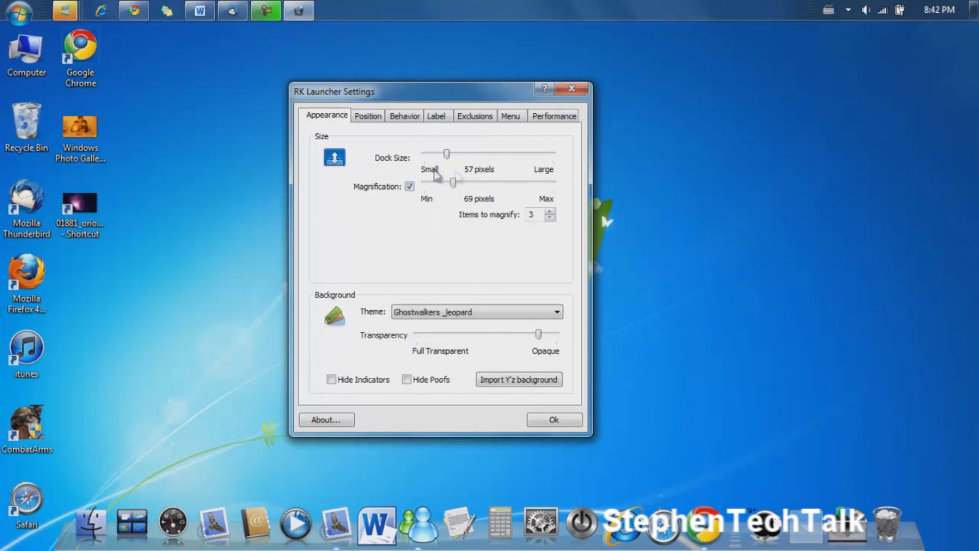
pyautogui.moveTo(446, 155); pyautogui.dragTo(448, 155)
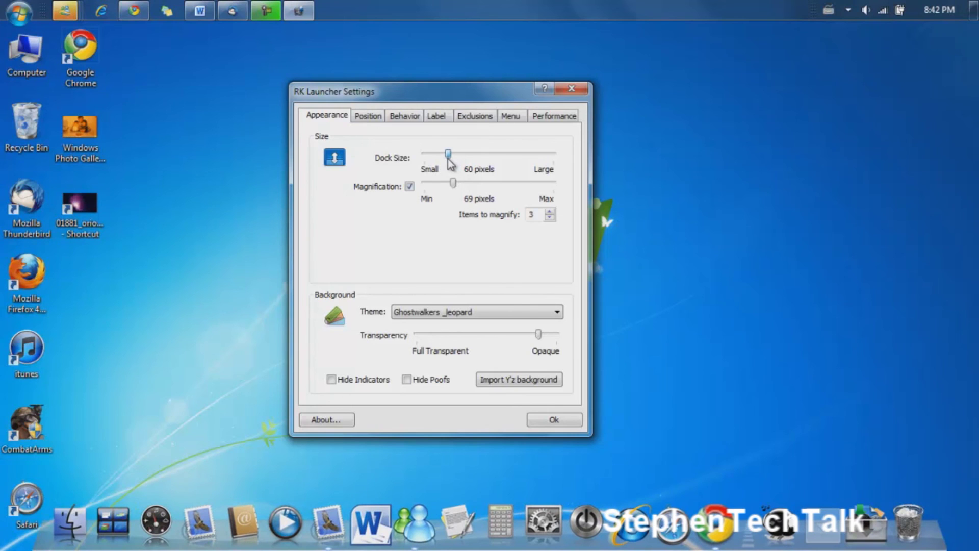